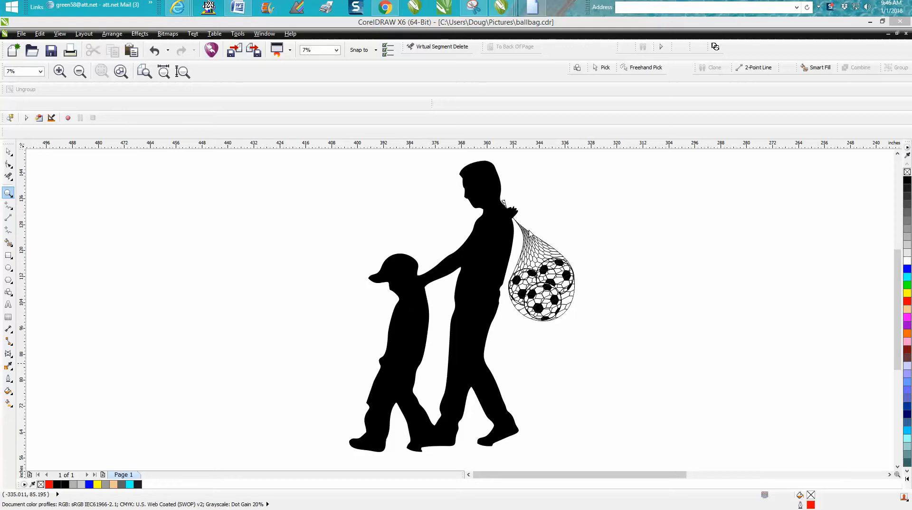
Move the group of three soccer balls into the empty space between the father-and-son silhouette and the hexagon mesh
{"action": "left_click", "coordinate": [8, 194]}
{"action": "left_click_drag", "start_coordinate": [494, 195], "coordinate": [600, 348]}
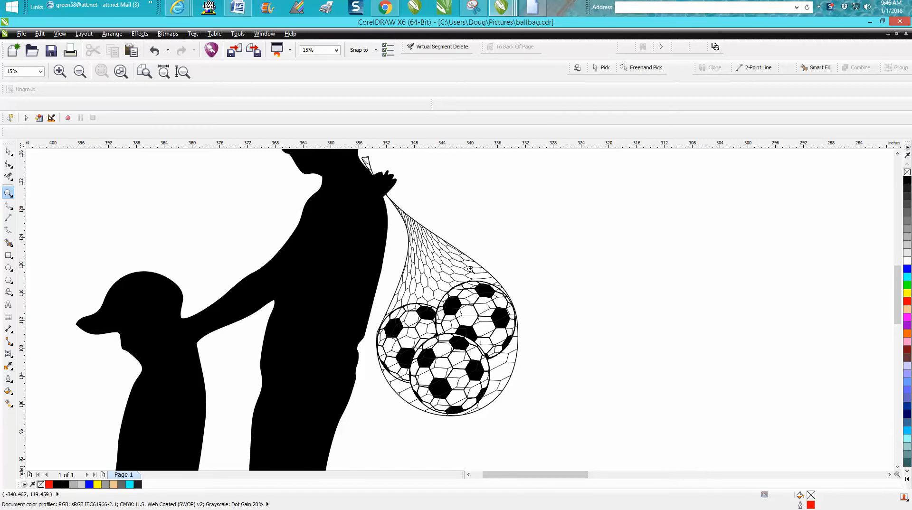
{"action": "scroll", "coordinate": [412, 230], "scroll_direction": "down", "scroll_amount": 4}
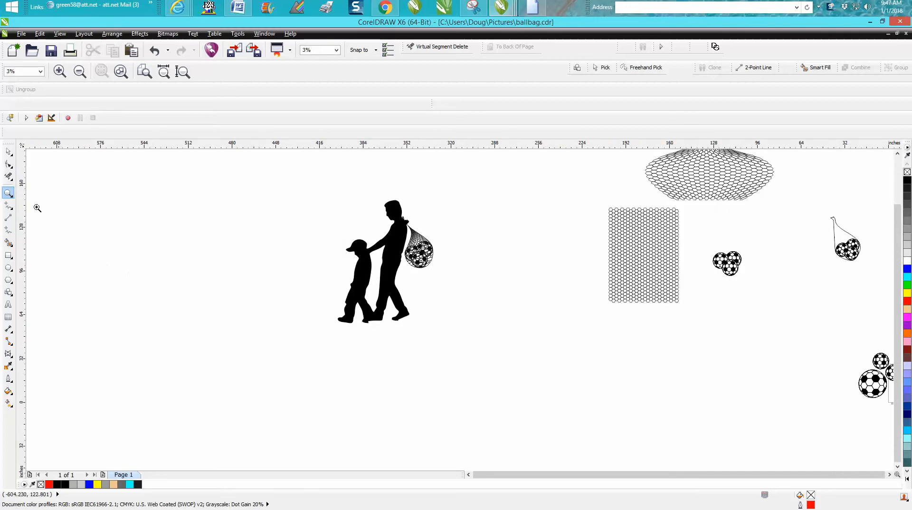
{"action": "left_click", "coordinate": [8, 151]}
{"action": "left_click_drag", "start_coordinate": [708, 245], "coordinate": [533, 267]}
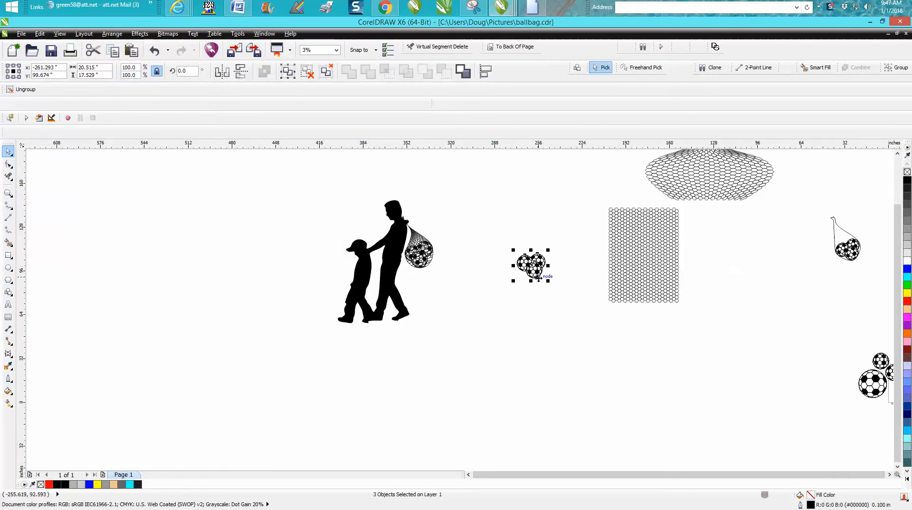
Create a boundary outline around the three selected soccer balls
{"action": "left_click", "coordinate": [7, 197]}
{"action": "left_click_drag", "start_coordinate": [488, 244], "coordinate": [585, 316]}
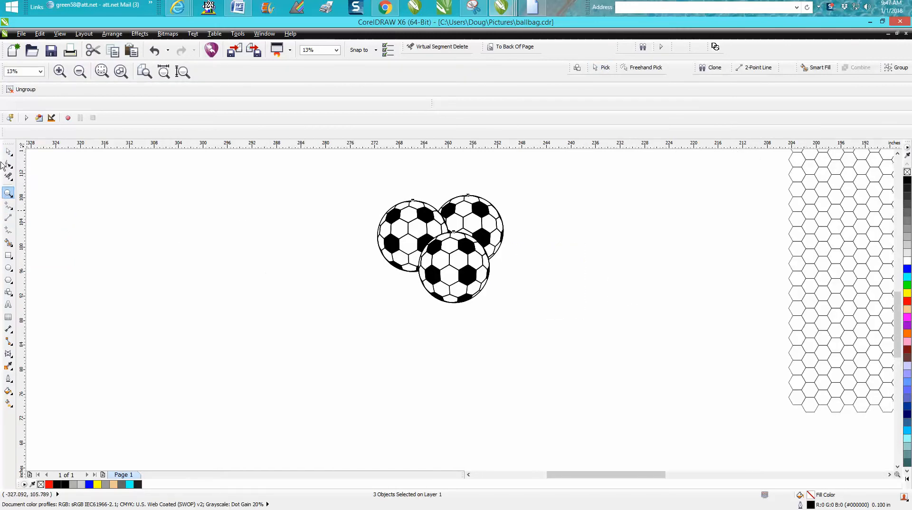
{"action": "left_click", "coordinate": [8, 152]}
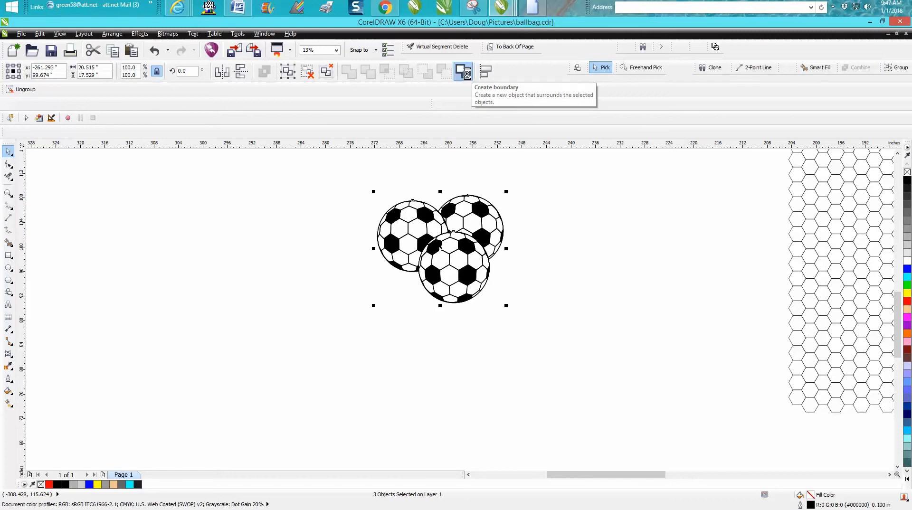
{"action": "left_click", "coordinate": [464, 72]}
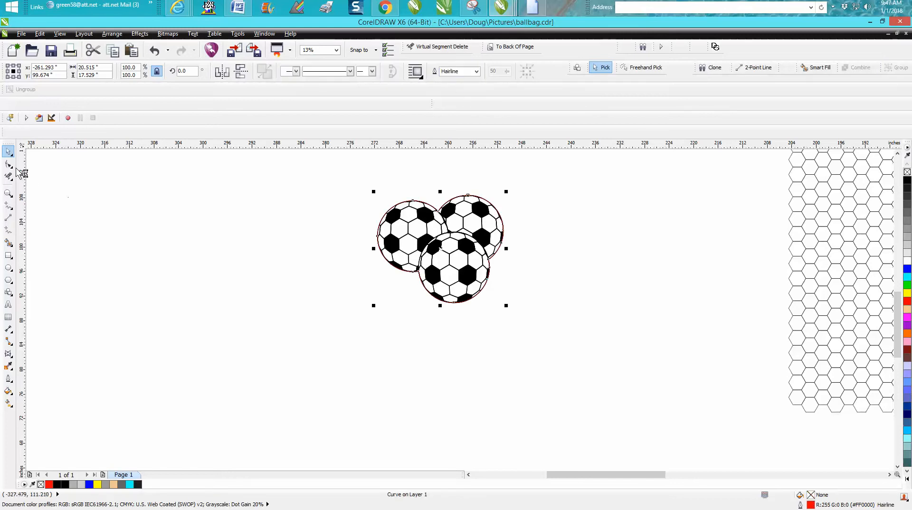
Delete the boundary nodes in the notches between the balls at the top, right and lower left so the curve spans the gaps
{"action": "left_click", "coordinate": [8, 163]}
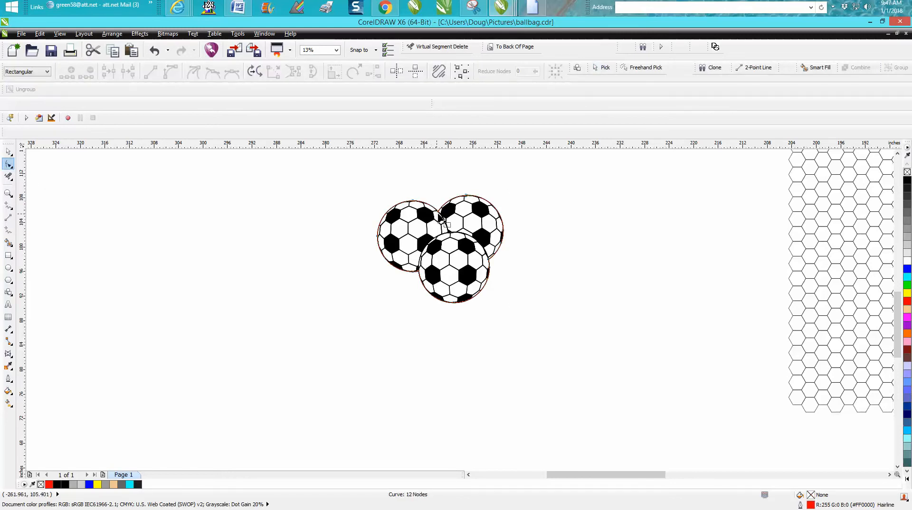
{"action": "left_click_drag", "start_coordinate": [438, 212], "coordinate": [484, 205]}
{"action": "key", "text": "Delete"}
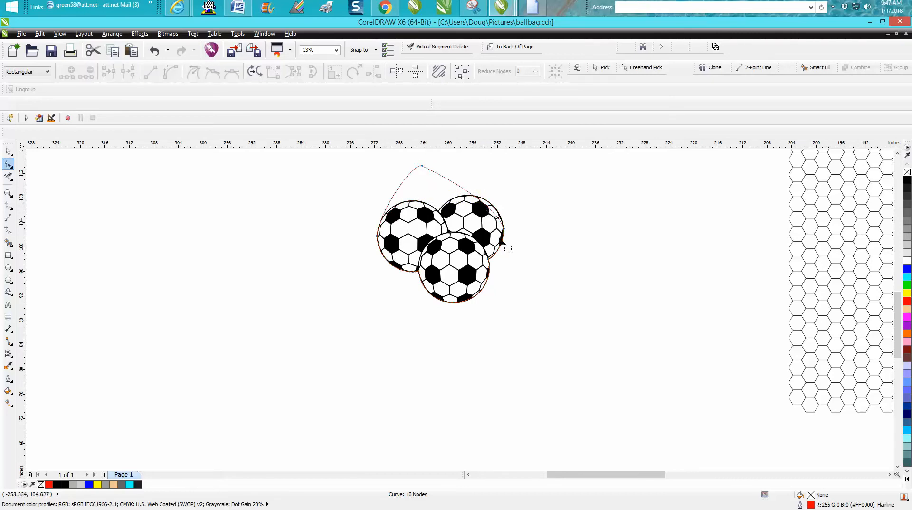
{"action": "left_click_drag", "start_coordinate": [488, 243], "coordinate": [509, 269]}
{"action": "key", "text": "Delete"}
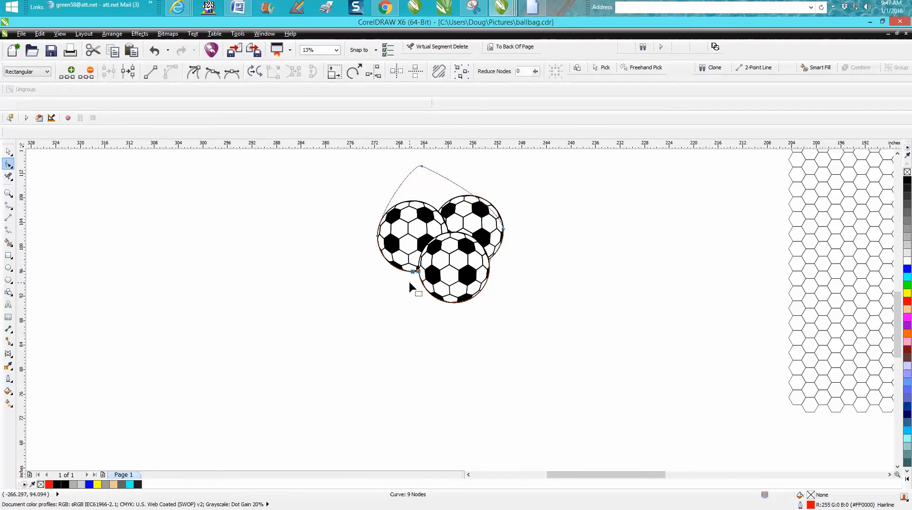
{"action": "left_click_drag", "start_coordinate": [417, 278], "coordinate": [411, 287]}
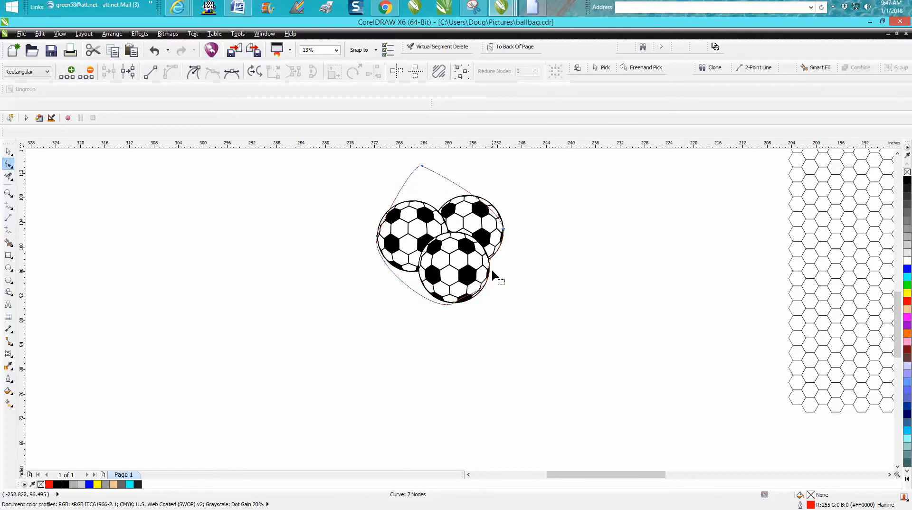
{"action": "left_click_drag", "start_coordinate": [490, 264], "coordinate": [495, 270]}
{"action": "double_click", "coordinate": [489, 268]}
{"action": "left_click", "coordinate": [506, 278]}
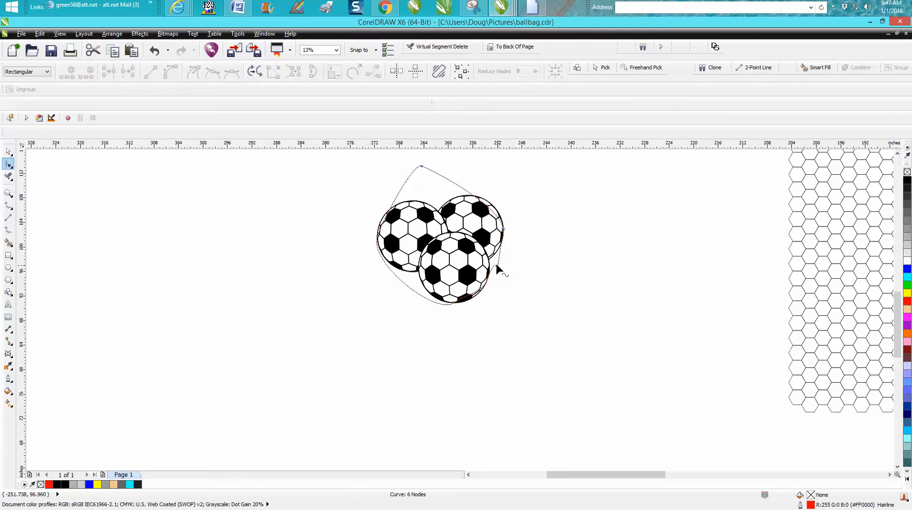
Reshape the outline's right side with its curve handles and delete the surplus nodes at the right and bottom of the balls
{"action": "double_click", "coordinate": [503, 230]}
{"action": "left_click_drag", "start_coordinate": [502, 243], "coordinate": [505, 230]}
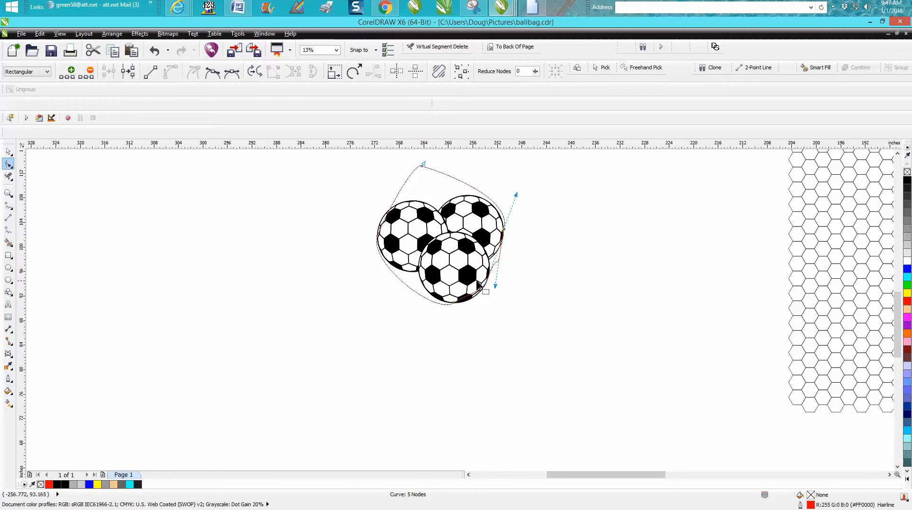
{"action": "left_click_drag", "start_coordinate": [494, 287], "coordinate": [492, 306]}
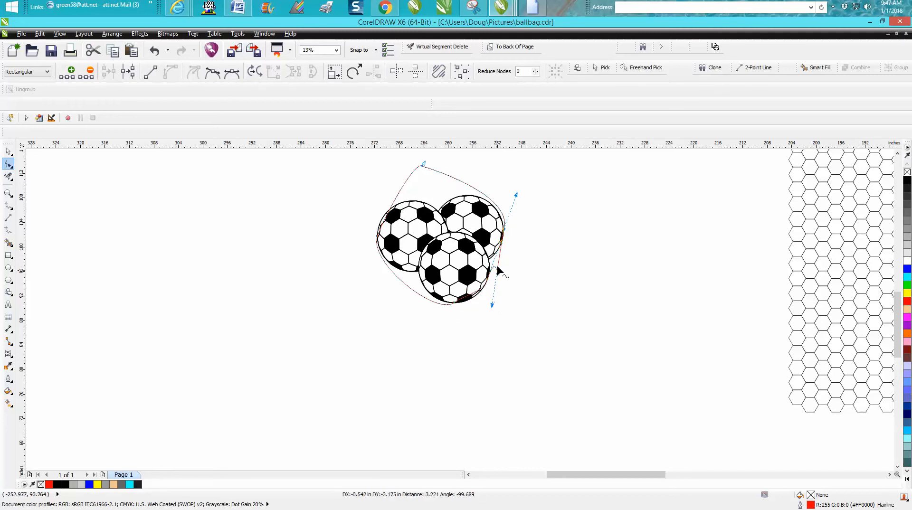
{"action": "left_click_drag", "start_coordinate": [503, 258], "coordinate": [464, 305]}
{"action": "double_click", "coordinate": [454, 303]}
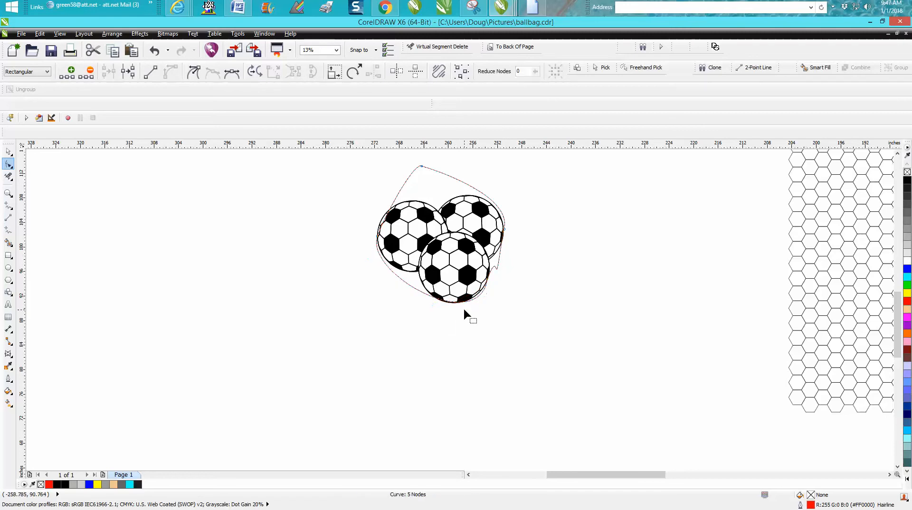
{"action": "double_click", "coordinate": [496, 270]}
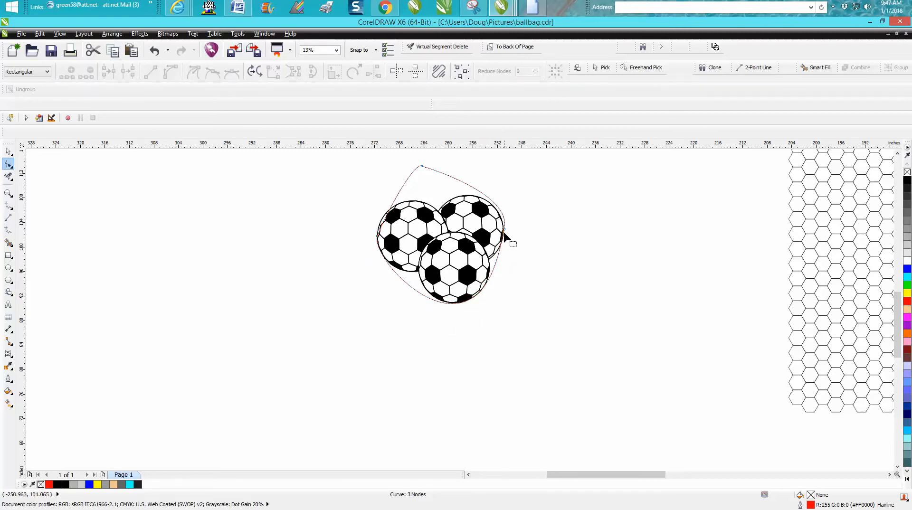
Make the outline's right-hand node smooth and adjust both of its handles so the curve clears the balls
{"action": "left_click", "coordinate": [503, 234]}
{"action": "left_click", "coordinate": [480, 373]}
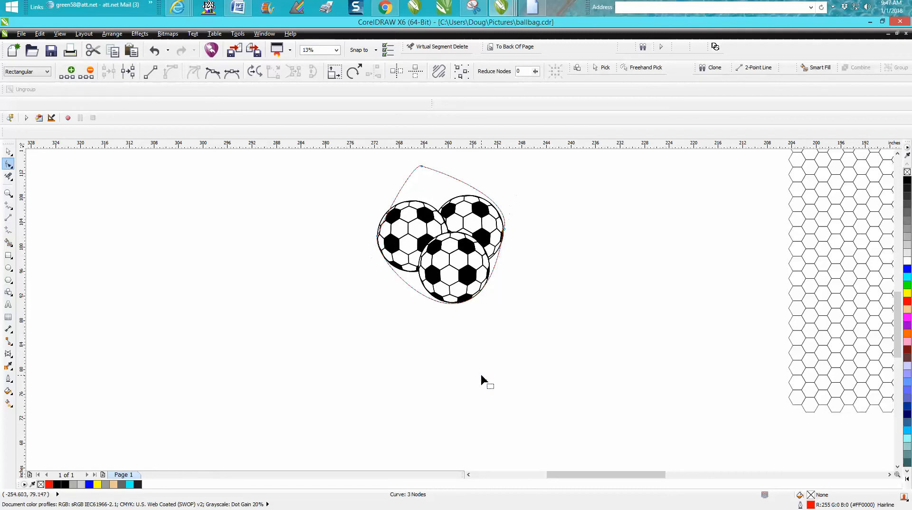
{"action": "right_click", "coordinate": [504, 232]}
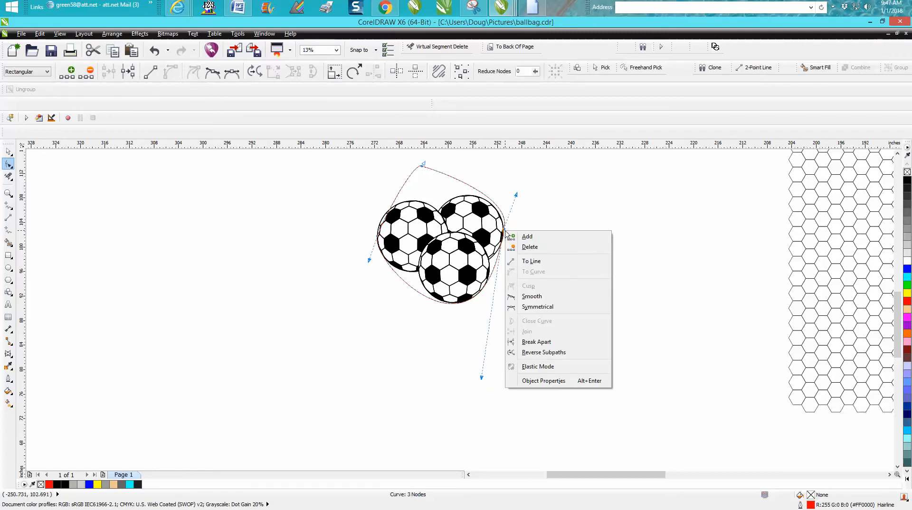
{"action": "left_click", "coordinate": [513, 295]}
{"action": "mouse_move", "coordinate": [482, 377]}
{"action": "left_mouse_down"}
{"action": "mouse_move", "coordinate": [456, 370]}
{"action": "mouse_move", "coordinate": [484, 390]}
{"action": "left_mouse_up"}
{"action": "left_click_drag", "start_coordinate": [517, 196], "coordinate": [505, 187]}
Add nodes to the outline at its top tip and on both sides of it
{"action": "scroll", "coordinate": [545, 207], "scroll_direction": "down", "scroll_amount": 2}
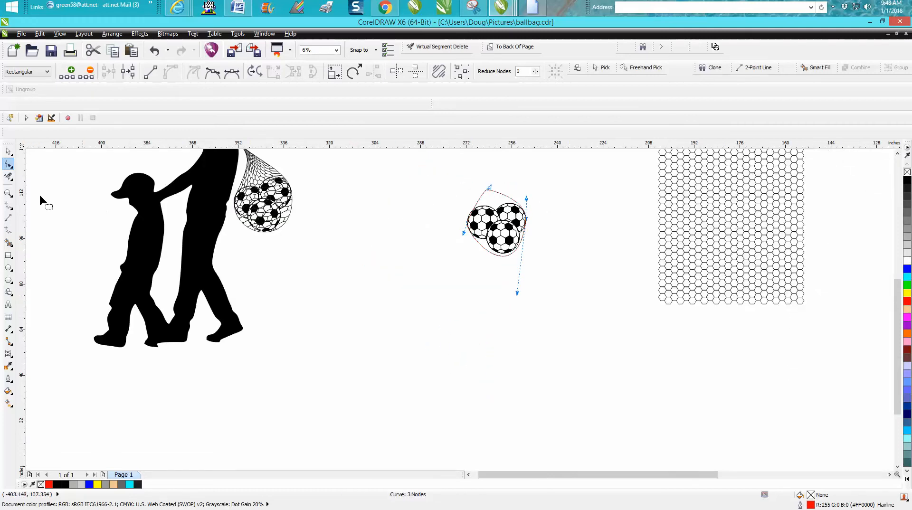
{"action": "left_click", "coordinate": [8, 192]}
{"action": "left_click_drag", "start_coordinate": [419, 155], "coordinate": [611, 303]}
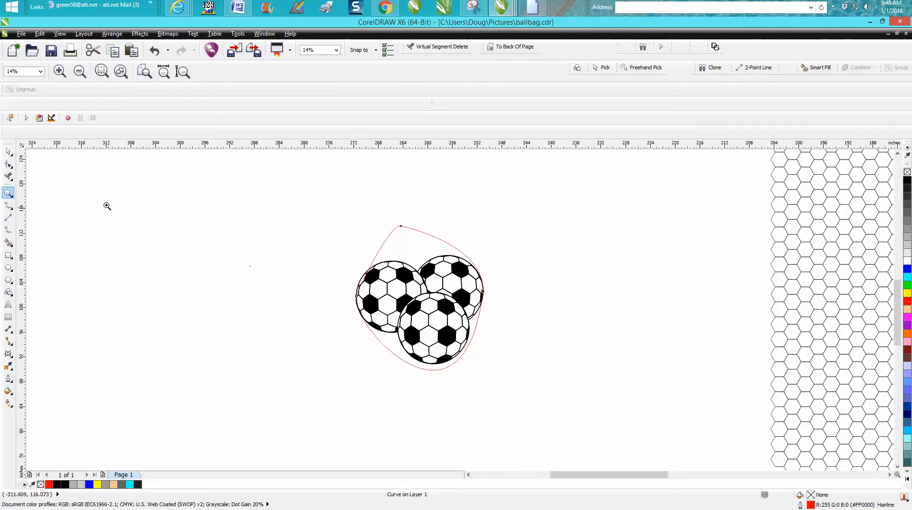
{"action": "left_click", "coordinate": [8, 151]}
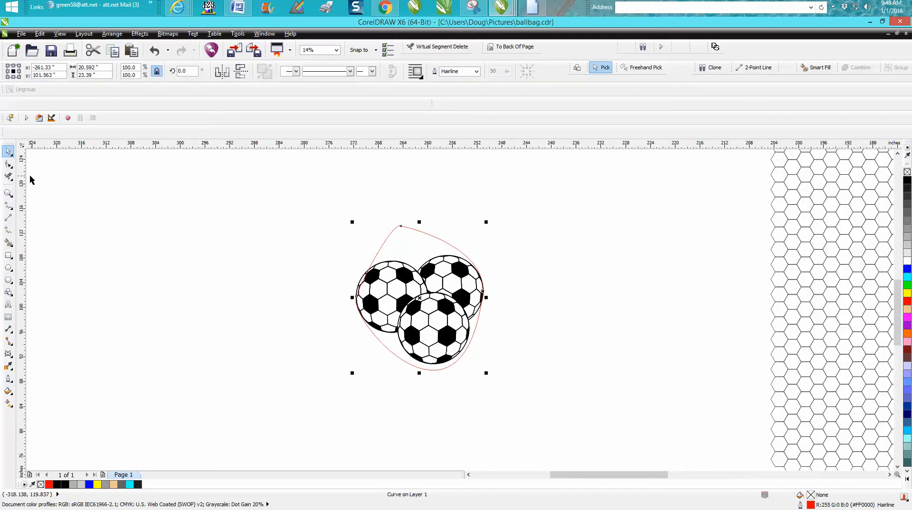
{"action": "left_click", "coordinate": [8, 164]}
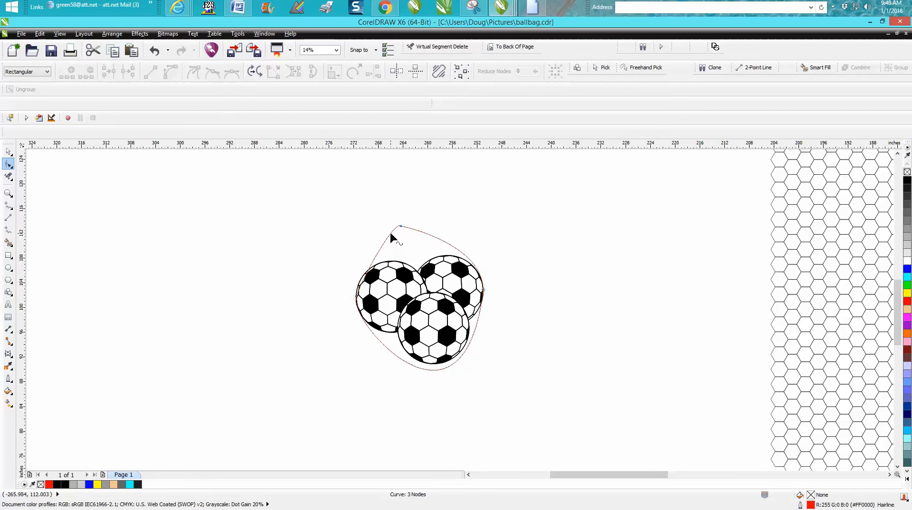
{"action": "double_click", "coordinate": [390, 233]}
{"action": "double_click", "coordinate": [409, 228]}
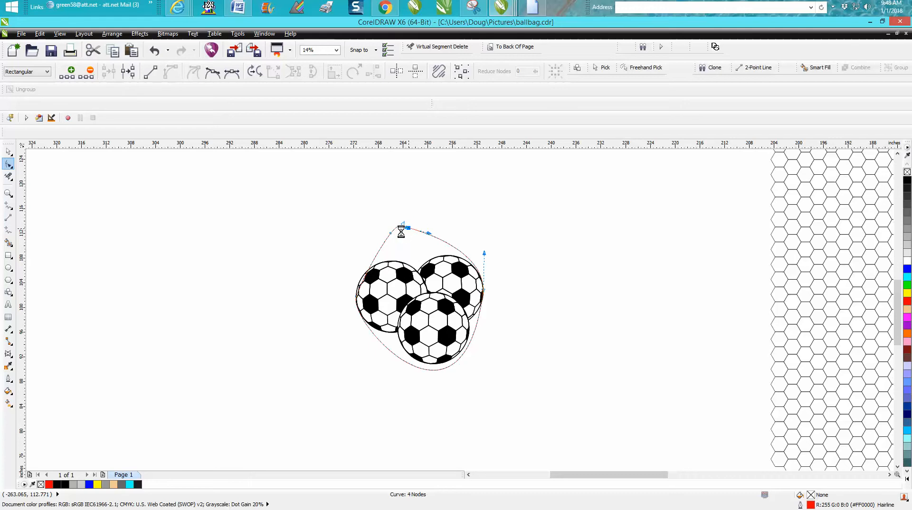
{"action": "double_click", "coordinate": [401, 227]}
{"action": "double_click", "coordinate": [397, 227]}
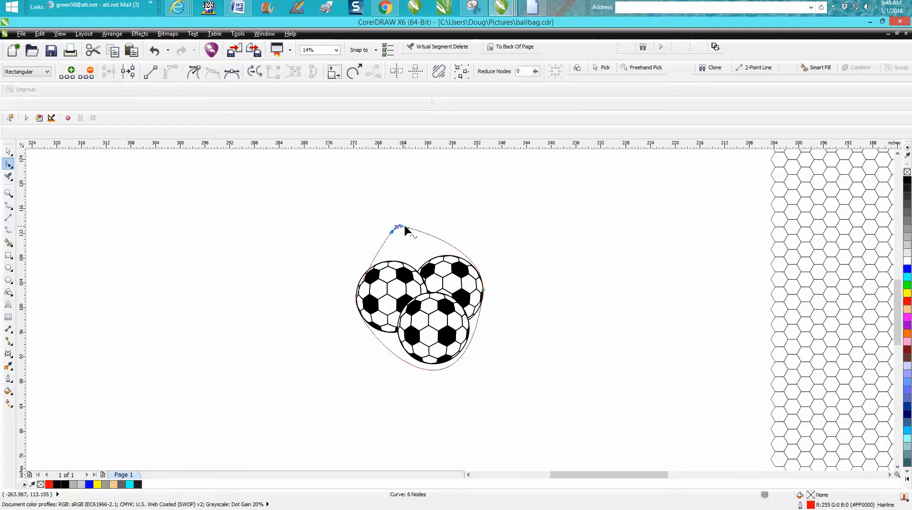
Pull the two tip nodes up and left into a long neck, and delete the two nodes at the neck's base
{"action": "left_click", "coordinate": [404, 225]}
{"action": "left_click_drag", "start_coordinate": [404, 230], "coordinate": [381, 168]}
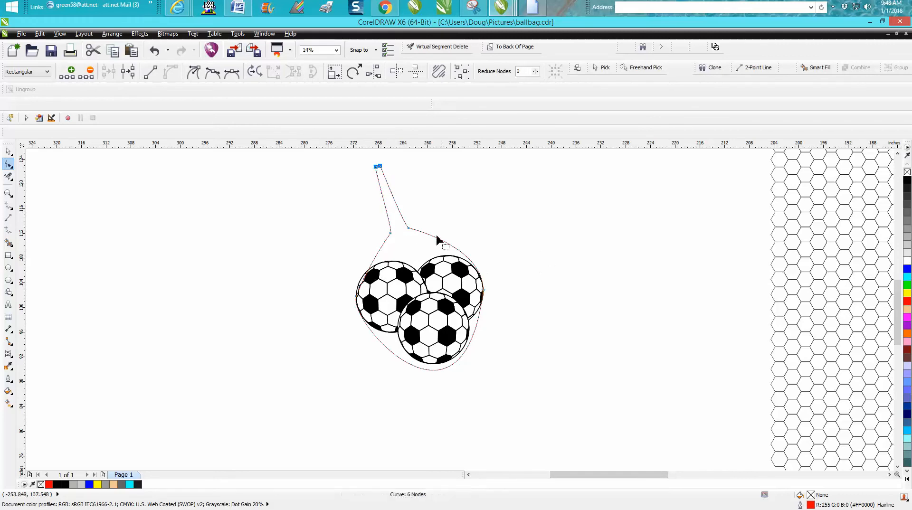
{"action": "key", "text": "Delete"}
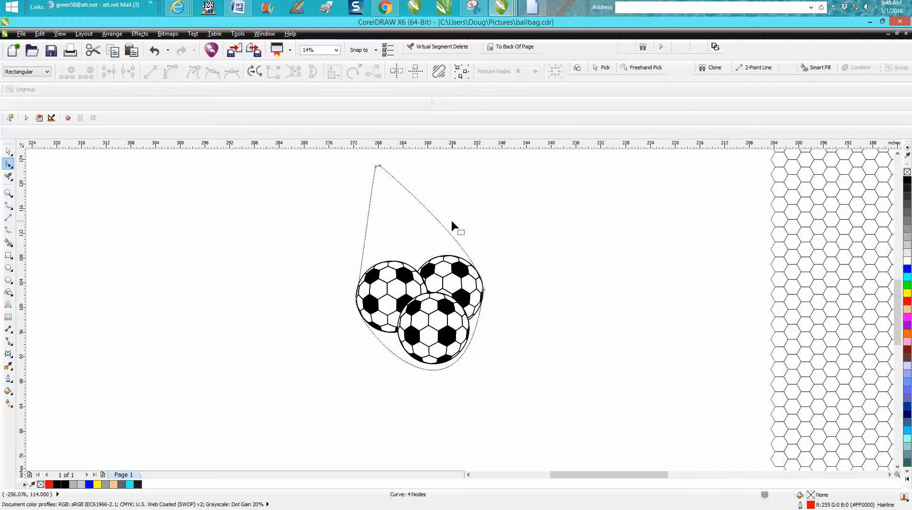
Shape the bag's tip into a point, add a node just below it on the left, and bend the left side inward
{"action": "scroll", "coordinate": [494, 233], "scroll_direction": "down", "scroll_amount": 2}
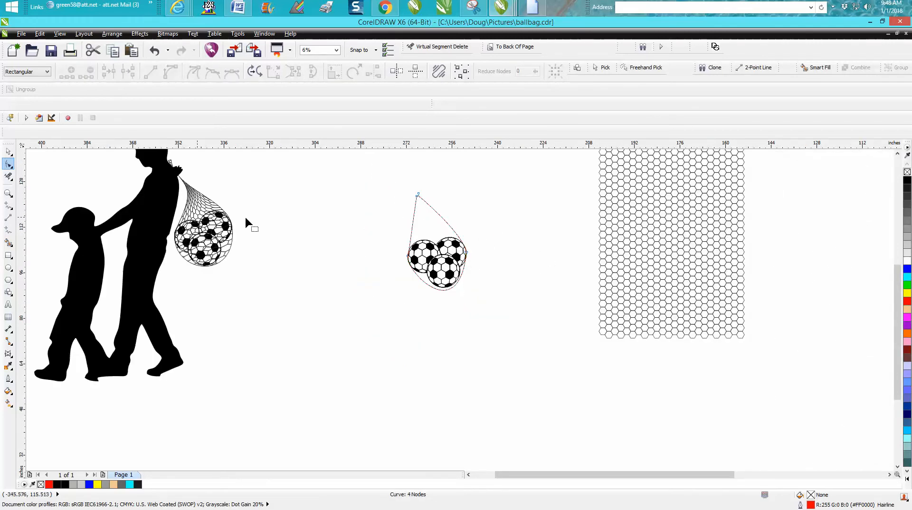
{"action": "left_click", "coordinate": [8, 193]}
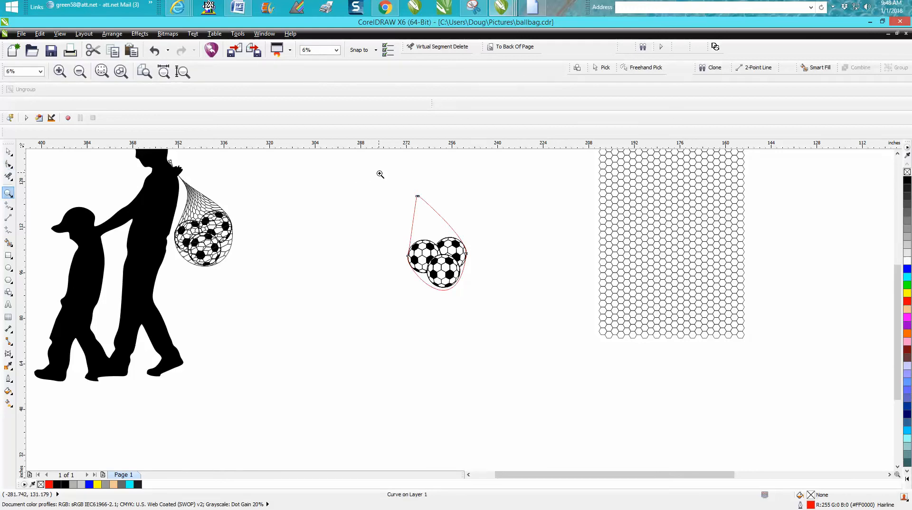
{"action": "left_click_drag", "start_coordinate": [379, 173], "coordinate": [518, 302]}
{"action": "left_click", "coordinate": [8, 164]}
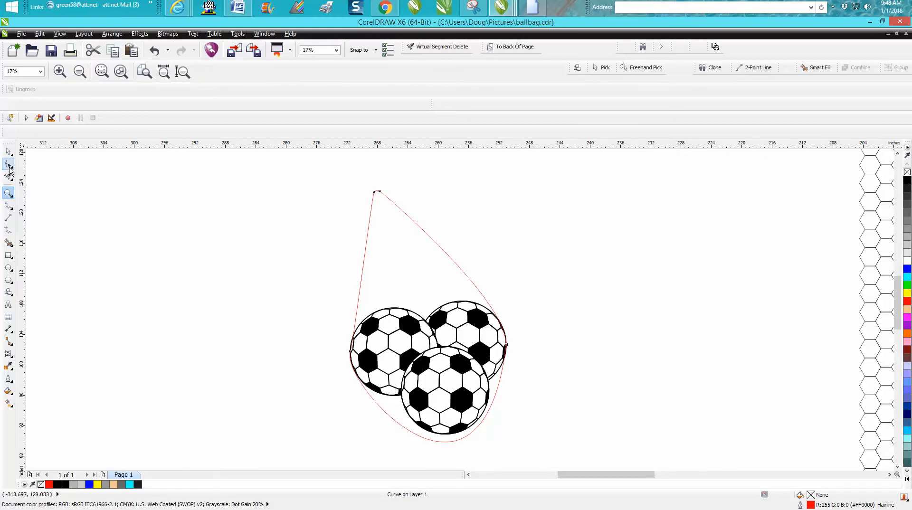
{"action": "mouse_move", "coordinate": [380, 193]}
{"action": "left_mouse_down"}
{"action": "mouse_move", "coordinate": [367, 169]}
{"action": "mouse_move", "coordinate": [371, 180]}
{"action": "left_mouse_up"}
{"action": "double_click", "coordinate": [368, 207]}
{"action": "left_click_drag", "start_coordinate": [363, 253], "coordinate": [386, 291]}
Refine the inward curve of the bag's left side by adjusting the handles of its upper and lower nodes
{"action": "left_click", "coordinate": [350, 352]}
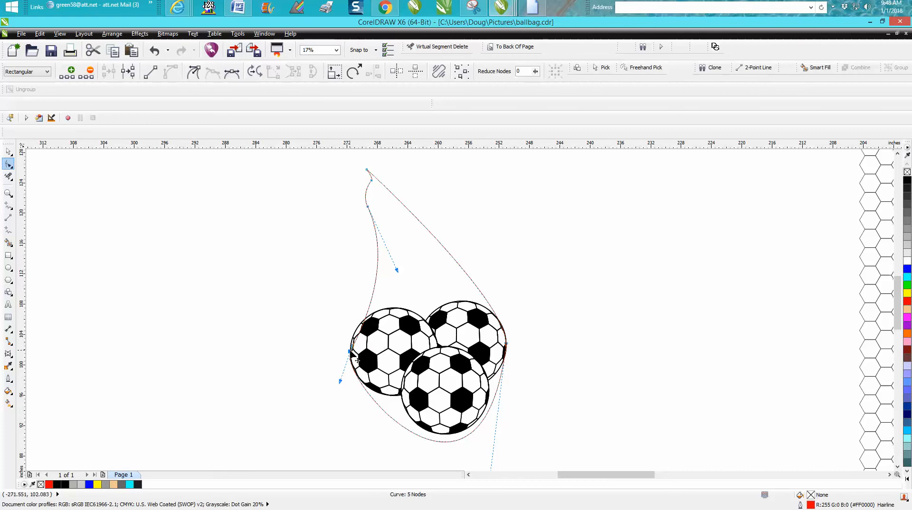
{"action": "mouse_move", "coordinate": [352, 354]}
{"action": "left_mouse_down"}
{"action": "mouse_move", "coordinate": [346, 342]}
{"action": "mouse_move", "coordinate": [351, 352]}
{"action": "left_mouse_up"}
{"action": "mouse_move", "coordinate": [397, 270]}
{"action": "left_mouse_down"}
{"action": "mouse_move", "coordinate": [395, 280]}
{"action": "mouse_move", "coordinate": [335, 295]}
{"action": "mouse_move", "coordinate": [389, 277]}
{"action": "left_mouse_up"}
{"action": "left_click", "coordinate": [350, 352]}
{"action": "left_click_drag", "start_coordinate": [352, 346], "coordinate": [345, 342]}
{"action": "left_click", "coordinate": [354, 381]}
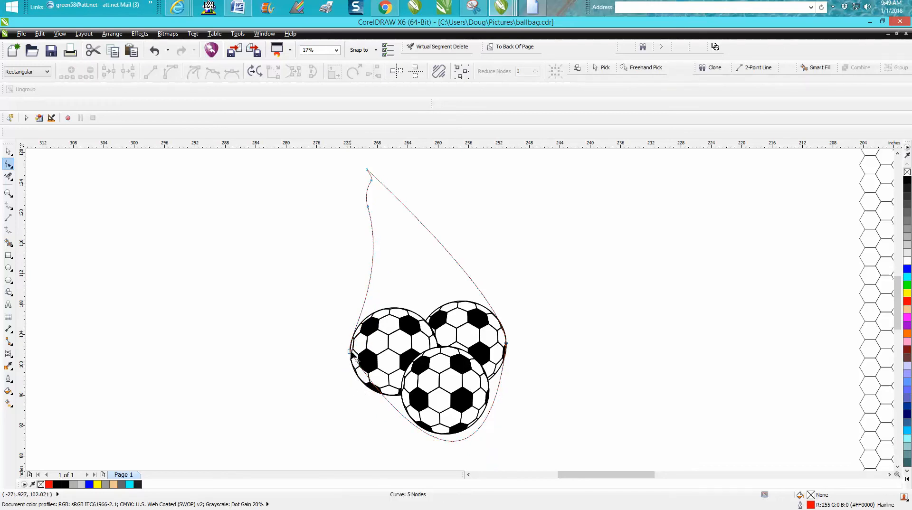
Move the outline's left and right side nodes slightly outward, away from the balls
{"action": "left_click", "coordinate": [350, 352]}
{"action": "left_click_drag", "start_coordinate": [366, 380], "coordinate": [346, 350]}
{"action": "left_click", "coordinate": [322, 337]}
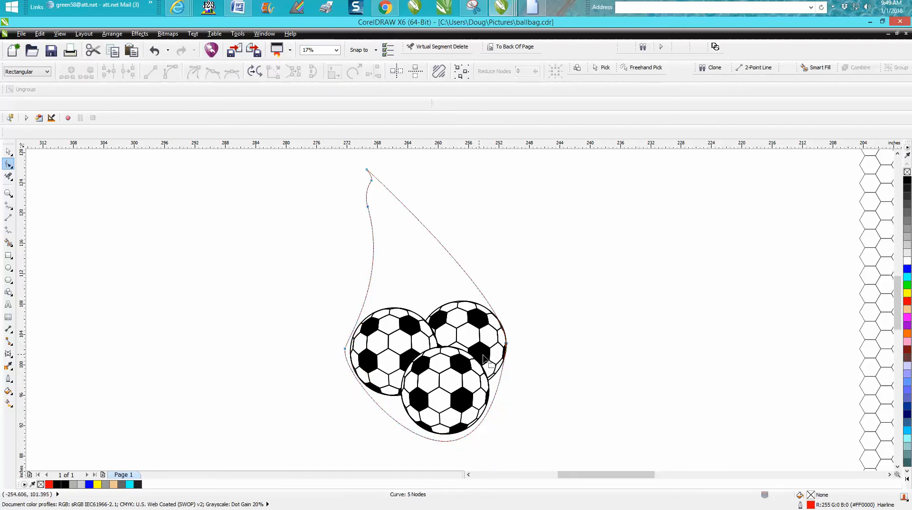
{"action": "left_click", "coordinate": [506, 344]}
{"action": "left_click_drag", "start_coordinate": [510, 345], "coordinate": [513, 345]}
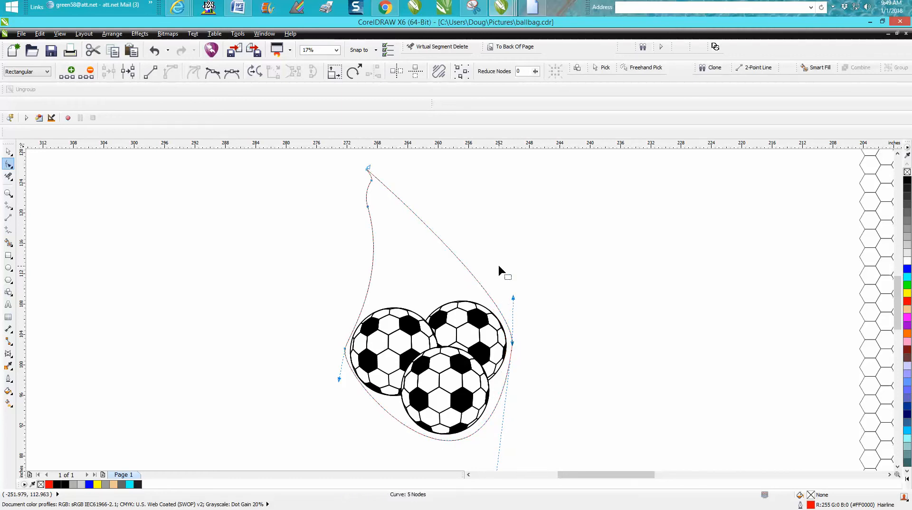
Deselect the outline and set the nudge distance to .002 inches
{"action": "left_click", "coordinate": [8, 151]}
{"action": "left_click", "coordinate": [196, 220]}
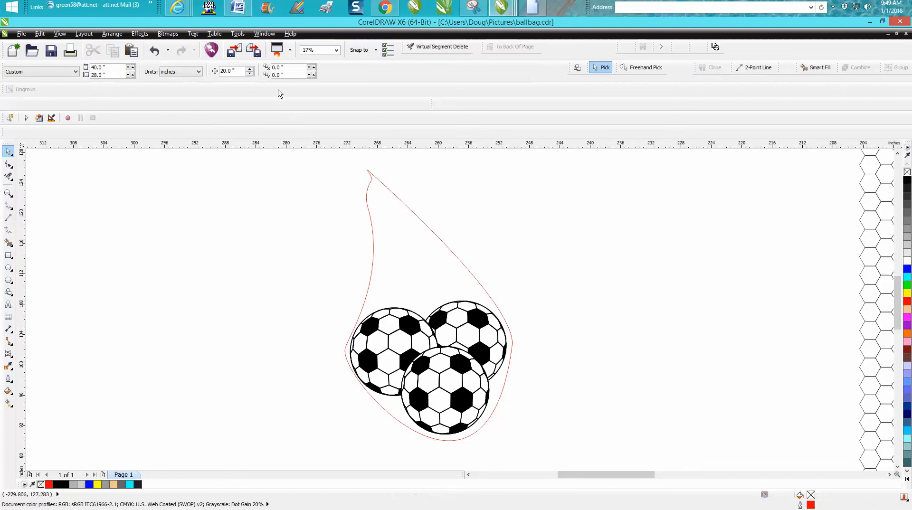
{"action": "left_click", "coordinate": [248, 70]}
{"action": "type", "text": "002"}
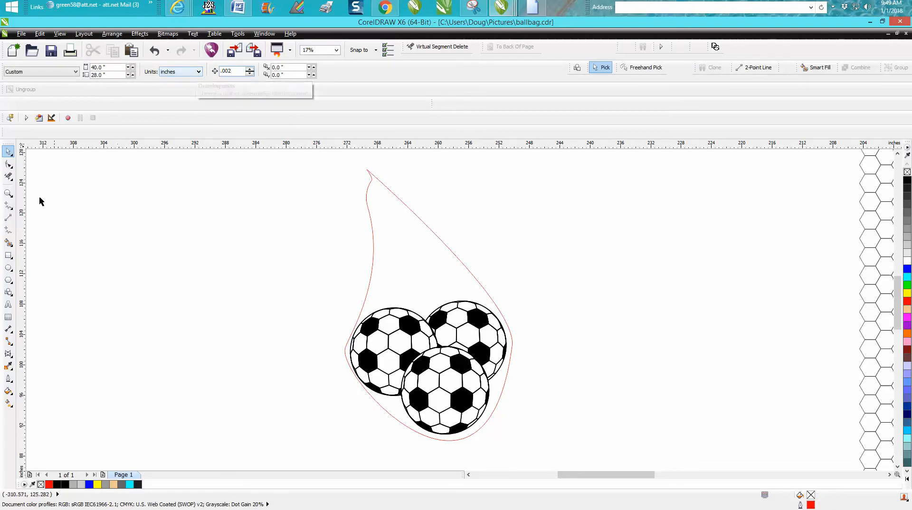
Nudge the node on the bag outline's right side slightly left, closer to the edge of the right-hand ball
{"action": "left_click", "coordinate": [8, 193]}
{"action": "left_click_drag", "start_coordinate": [413, 287], "coordinate": [634, 425]}
{"action": "left_click", "coordinate": [8, 164]}
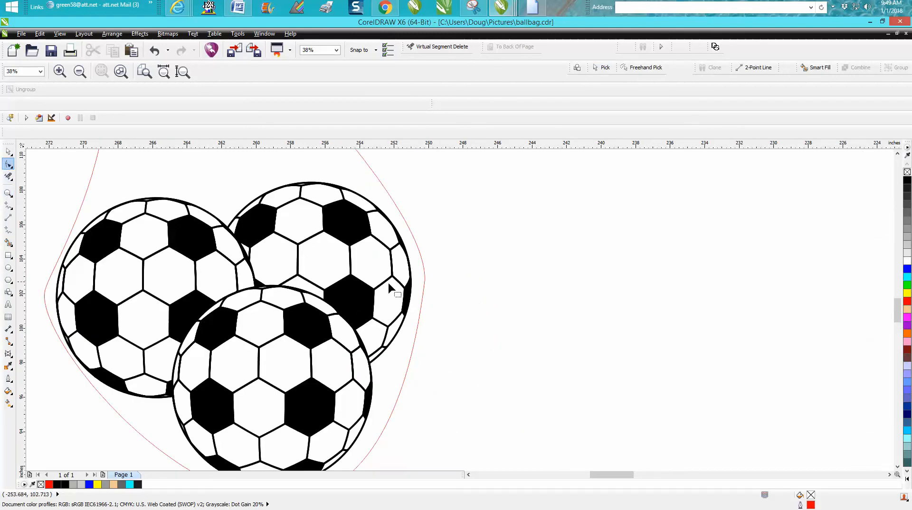
{"action": "left_click", "coordinate": [424, 283]}
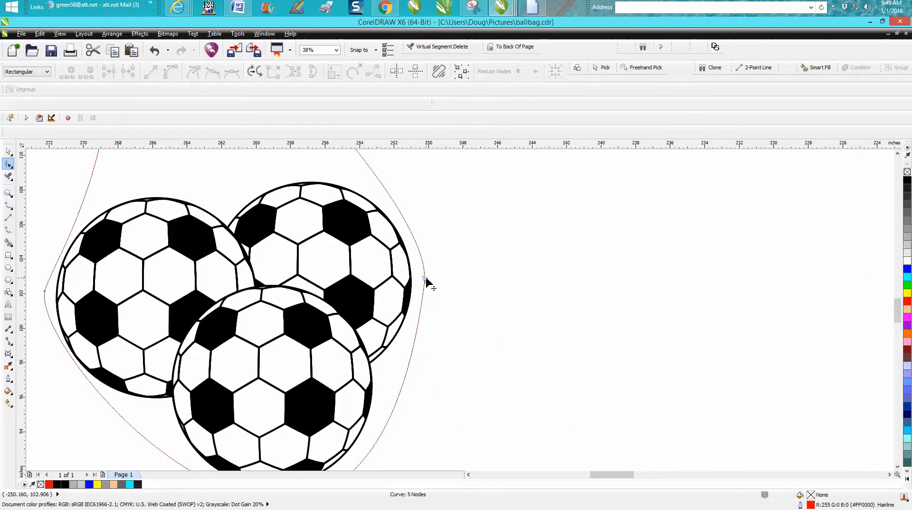
{"action": "left_click", "coordinate": [424, 280]}
{"action": "key", "text": "Left"}
{"action": "key", "text": "Left"}
{"action": "key", "text": "Left"}
{"action": "key", "text": "Left"}
{"action": "key", "text": "Left"}
{"action": "key", "text": "Left"}
{"action": "key", "text": "Left"}
{"action": "key", "text": "Left"}
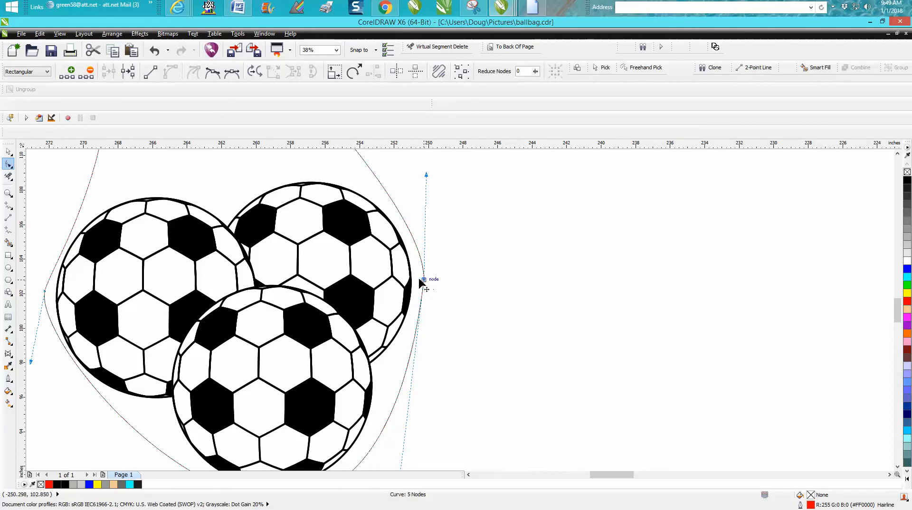
{"action": "key", "text": "Left"}
{"action": "key", "text": "Left"}
{"action": "key", "text": "Left"}
{"action": "key", "text": "Left"}
{"action": "key", "text": "Left"}
{"action": "key", "text": "Left"}
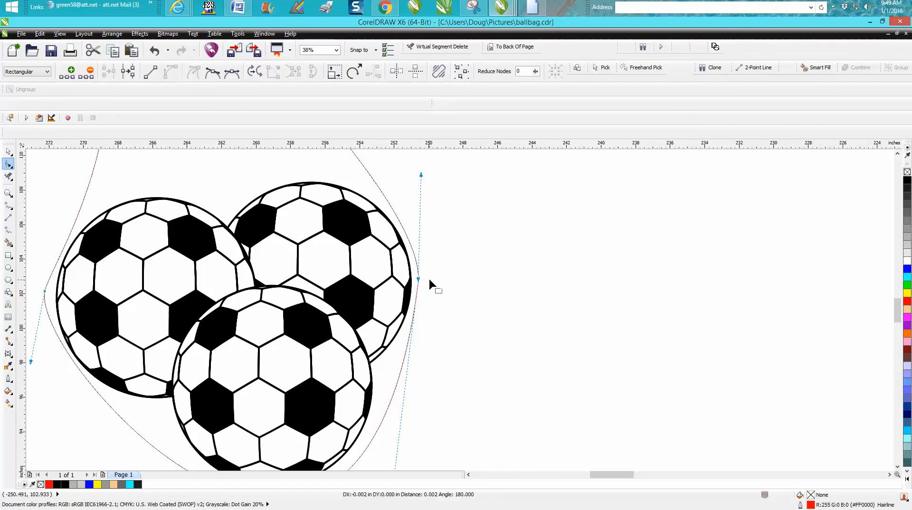
{"action": "key", "text": "Left"}
{"action": "key", "text": "Left"}
{"action": "key", "text": "Left"}
{"action": "key", "text": "Left"}
{"action": "key", "text": "Left"}
{"action": "key", "text": "Left"}
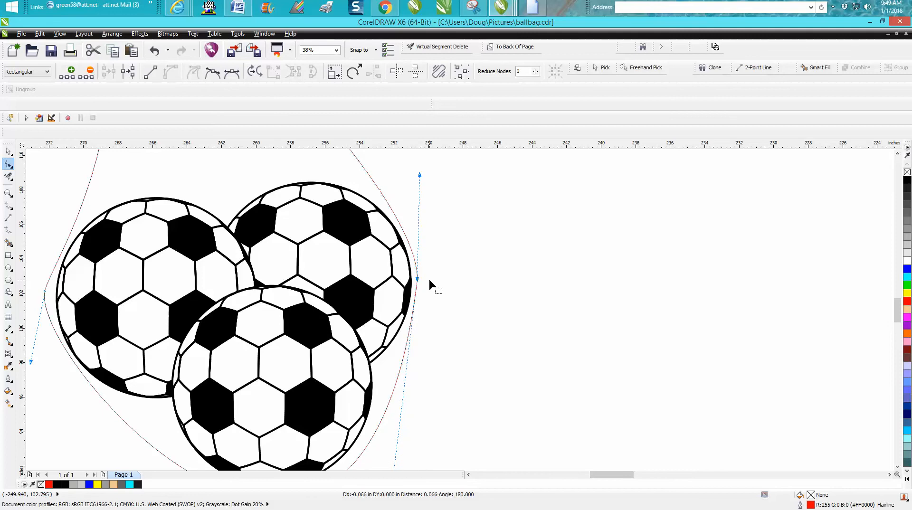
Tilt the upper handle of the node below the bag's tip up and left to reshape the neck's left side
{"action": "scroll", "coordinate": [433, 282], "scroll_direction": "down", "scroll_amount": 4}
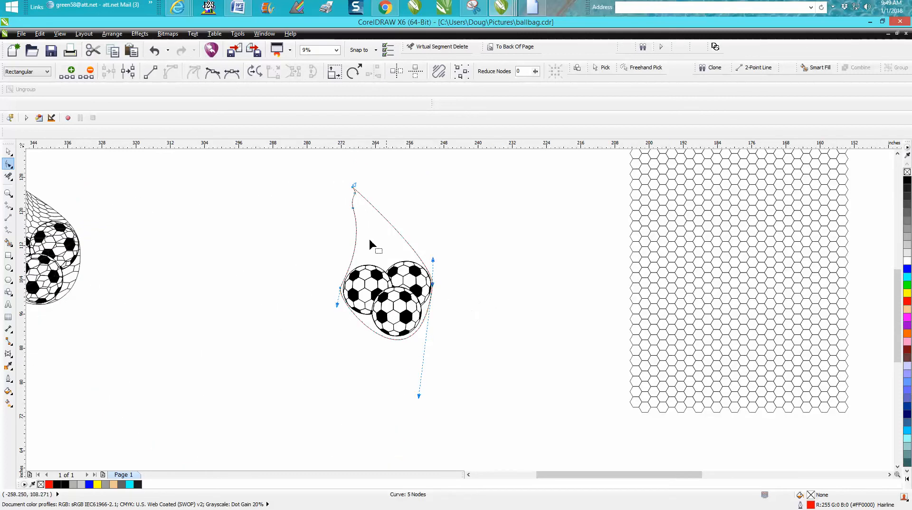
{"action": "left_click", "coordinate": [355, 208]}
{"action": "left_click_drag", "start_coordinate": [352, 200], "coordinate": [345, 186]}
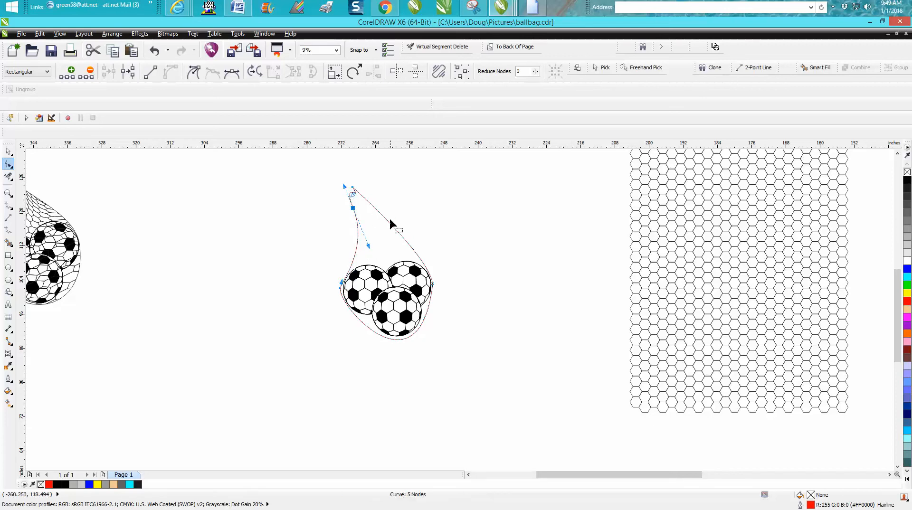
Move the red bag outline off the soccer balls into the empty space between them and the hexagon mesh
{"action": "left_click", "coordinate": [8, 152]}
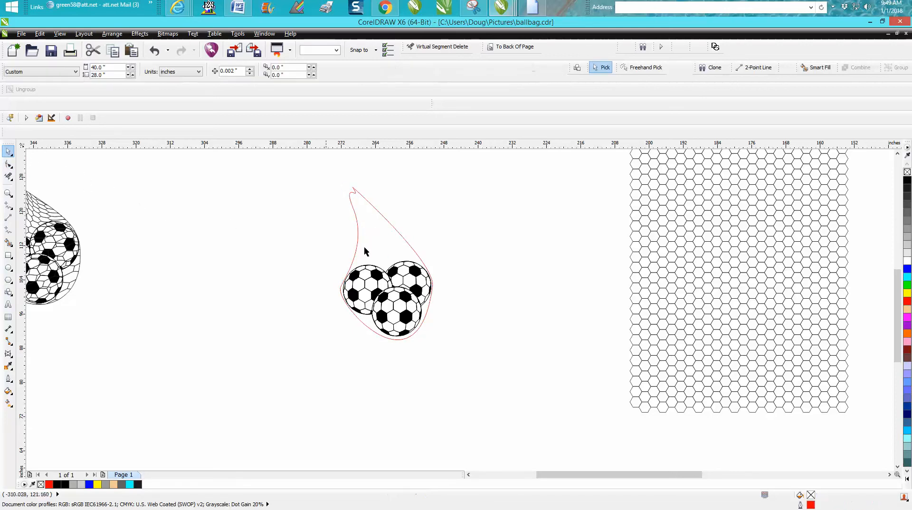
{"action": "left_click", "coordinate": [402, 235]}
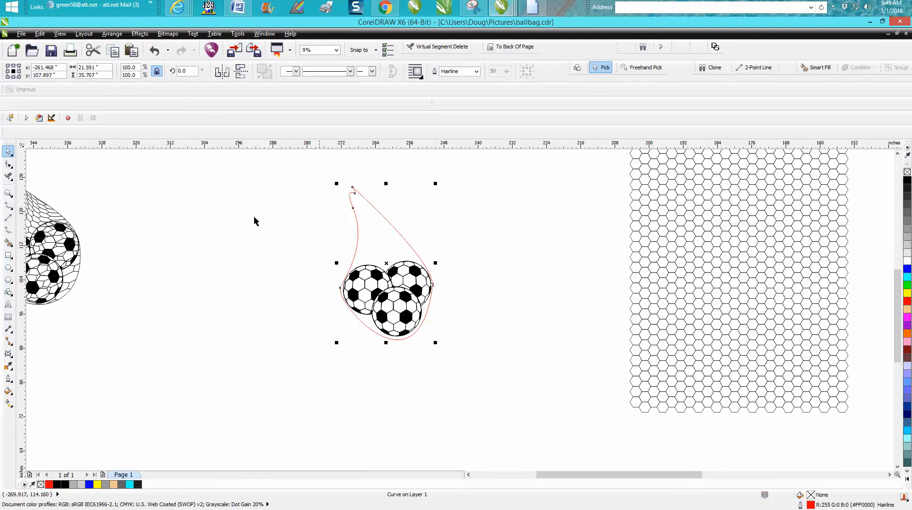
{"action": "left_click", "coordinate": [248, 193]}
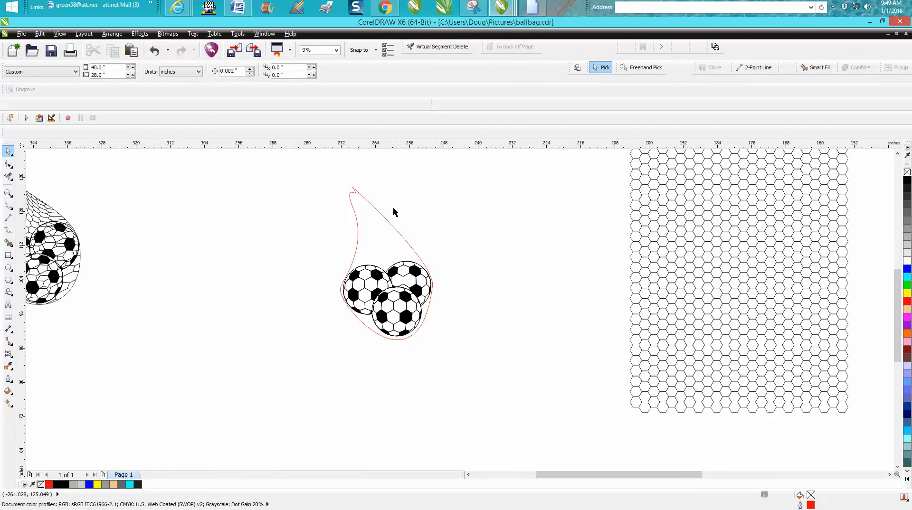
{"action": "left_click", "coordinate": [389, 227]}
{"action": "left_click_drag", "start_coordinate": [397, 262], "coordinate": [619, 280]}
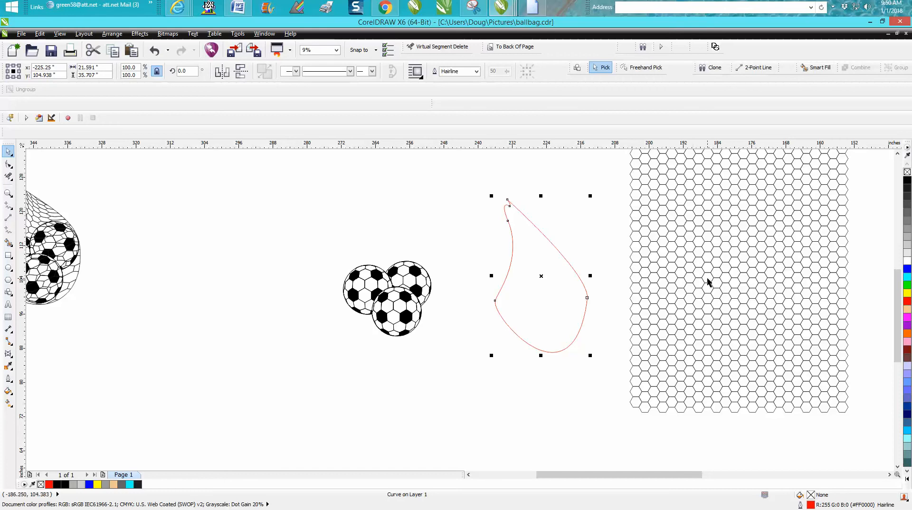
Place a copy of the rectangular hexagon mesh in the empty area left of the father-and-son silhouette, keeping the original in place
{"action": "scroll", "coordinate": [707, 280], "scroll_direction": "down", "scroll_amount": 2}
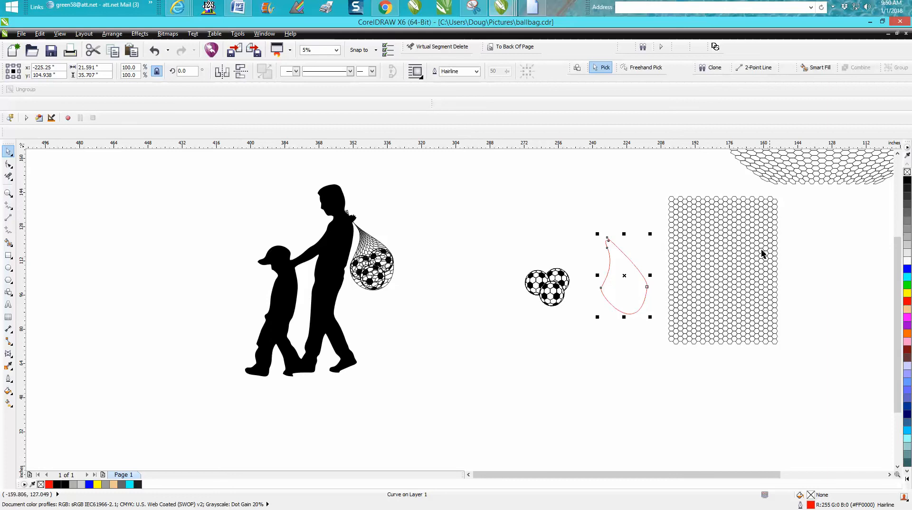
{"action": "left_click", "coordinate": [8, 194]}
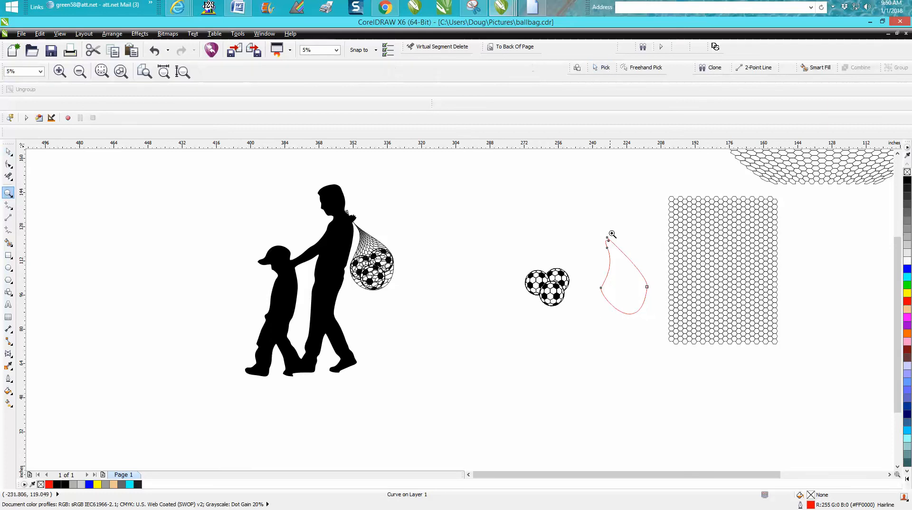
{"action": "left_click_drag", "start_coordinate": [652, 190], "coordinate": [734, 257]}
{"action": "scroll", "coordinate": [594, 217], "scroll_direction": "down", "scroll_amount": 5}
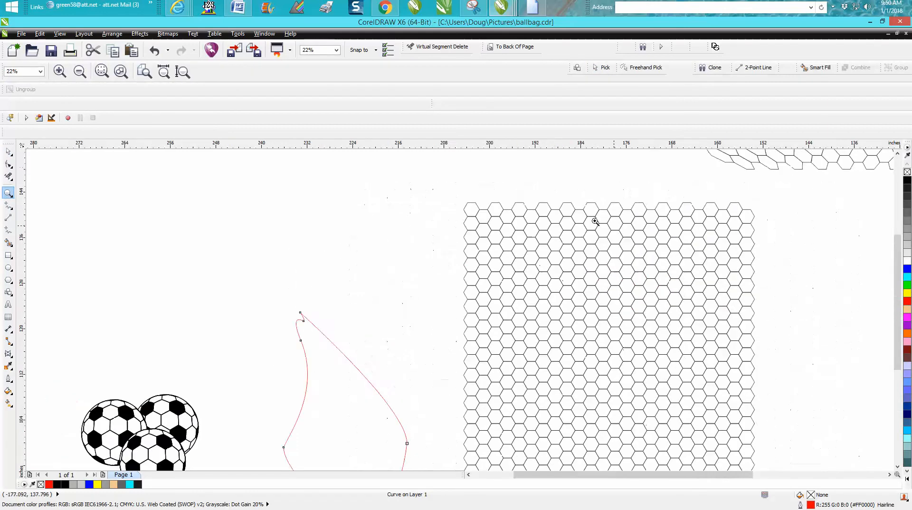
{"action": "scroll", "coordinate": [595, 219], "scroll_direction": "down", "scroll_amount": 1}
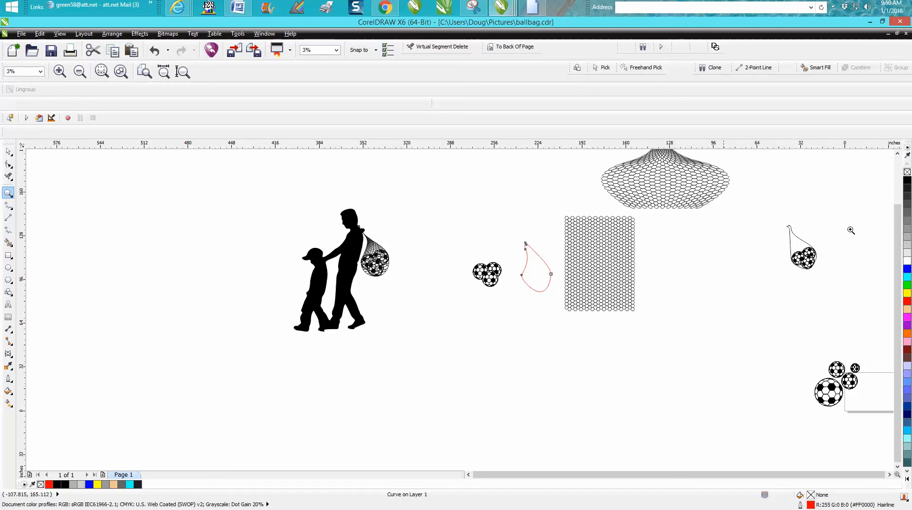
{"action": "left_click_drag", "start_coordinate": [898, 272], "coordinate": [898, 247]}
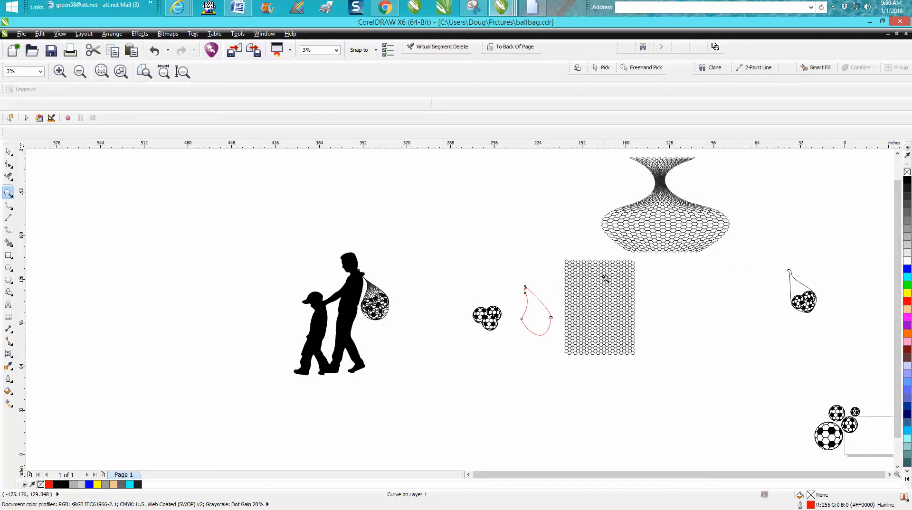
{"action": "left_click", "coordinate": [8, 151]}
{"action": "left_click", "coordinate": [600, 295]}
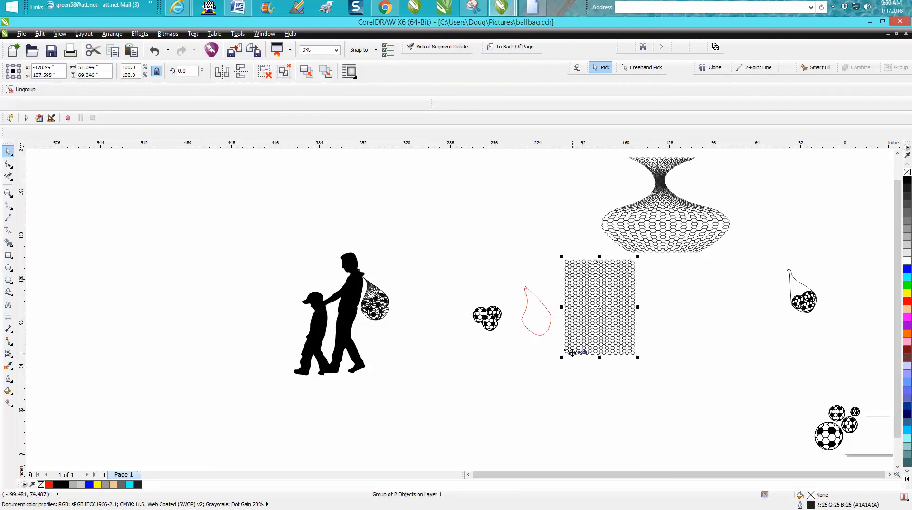
{"action": "left_click_drag", "start_coordinate": [593, 307], "coordinate": [204, 259]}
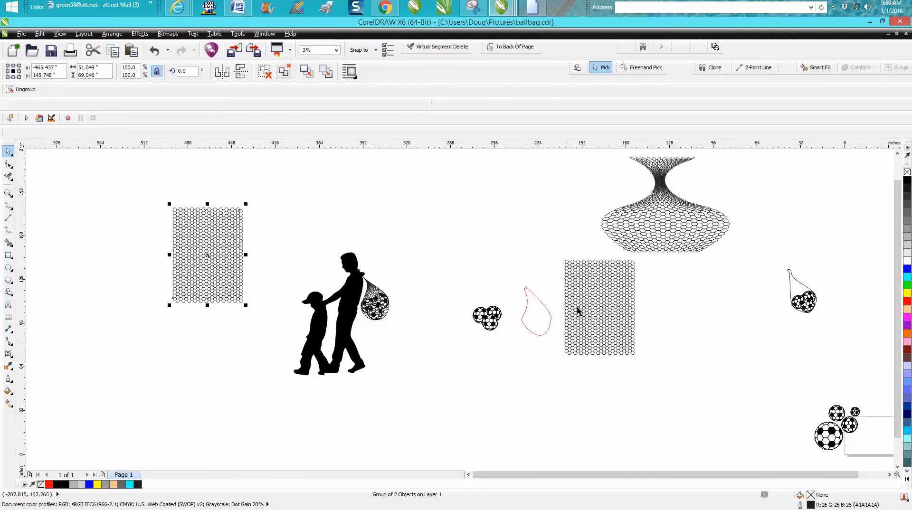
Apply a freehand envelope to the original hexagon mesh and pull its right middle and upper-right nodes inward
{"action": "left_click", "coordinate": [11, 360]}
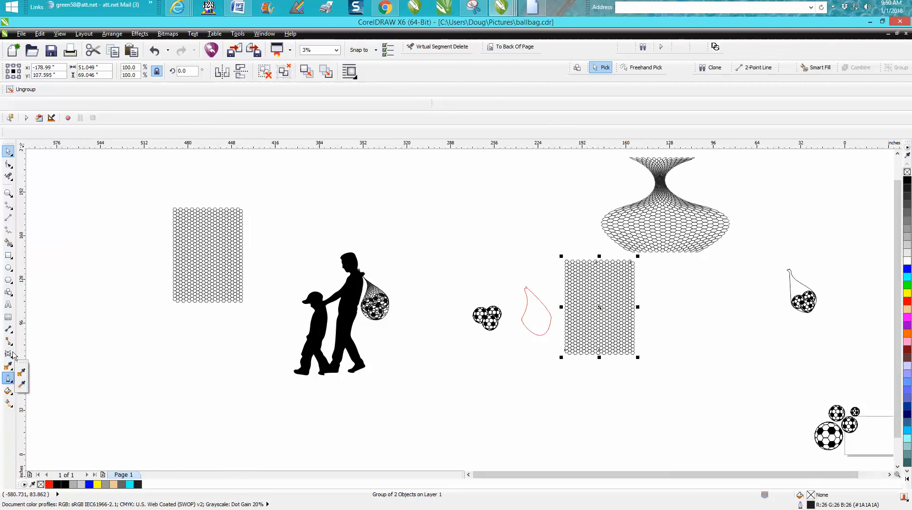
{"action": "left_click", "coordinate": [12, 360]}
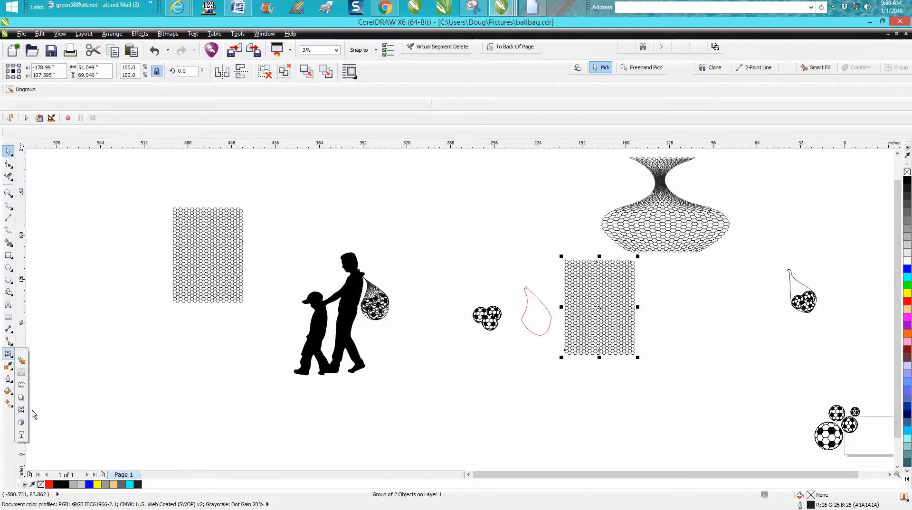
{"action": "left_click", "coordinate": [20, 410]}
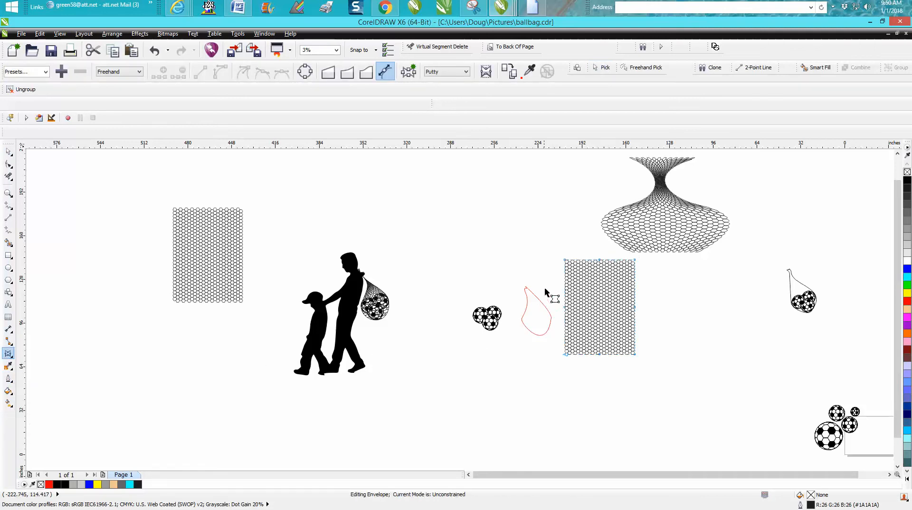
{"action": "left_click_drag", "start_coordinate": [566, 310], "coordinate": [607, 302]}
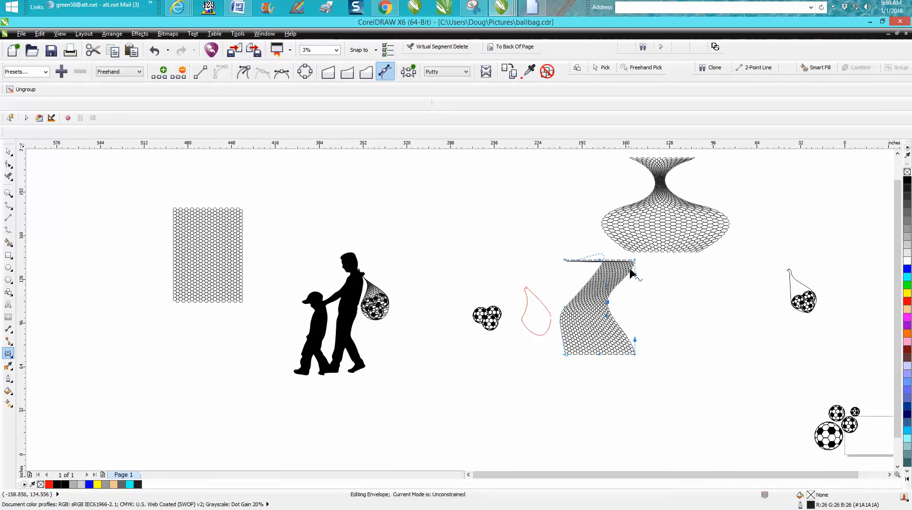
{"action": "left_click_drag", "start_coordinate": [635, 261], "coordinate": [612, 261]}
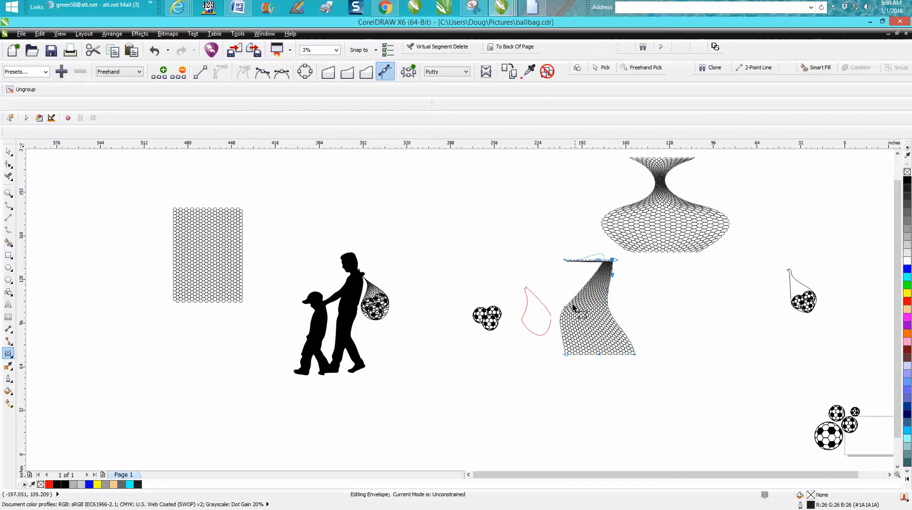
Pull the envelope's upper-left corner node inward so the top of the mesh narrows to a neck
{"action": "left_click", "coordinate": [8, 194]}
{"action": "left_click_drag", "start_coordinate": [509, 244], "coordinate": [736, 388]}
{"action": "left_click", "coordinate": [8, 164]}
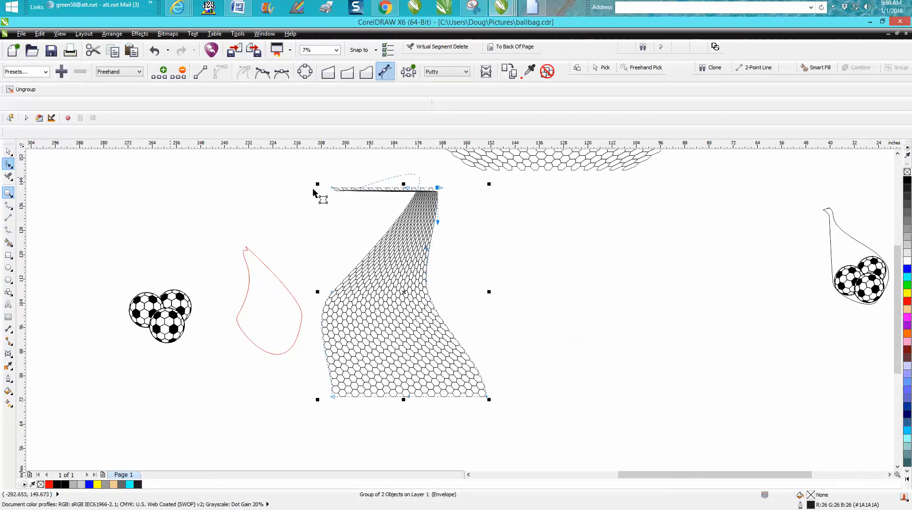
{"action": "left_click", "coordinate": [332, 188]}
{"action": "left_click_drag", "start_coordinate": [384, 190], "coordinate": [403, 187]}
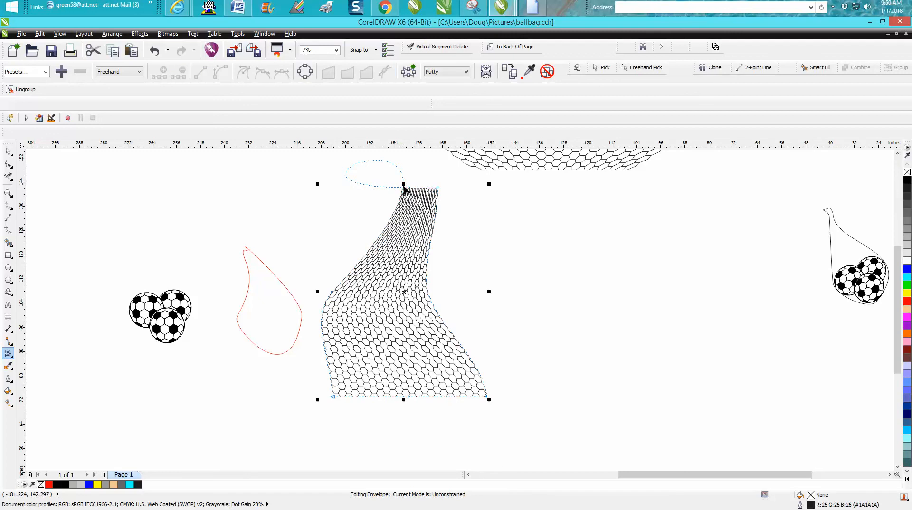
{"action": "left_click", "coordinate": [405, 188]}
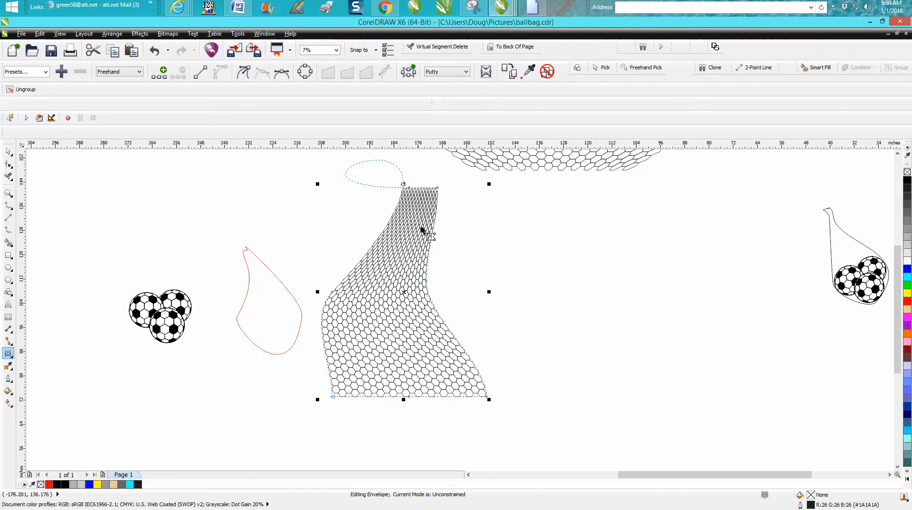
Move the envelope's right middle node outward and its upper-right corner farther inward to form a wide body with a tight neck
{"action": "left_click", "coordinate": [428, 291]}
{"action": "left_click_drag", "start_coordinate": [429, 280], "coordinate": [487, 277]}
{"action": "left_click_drag", "start_coordinate": [437, 189], "coordinate": [414, 189]}
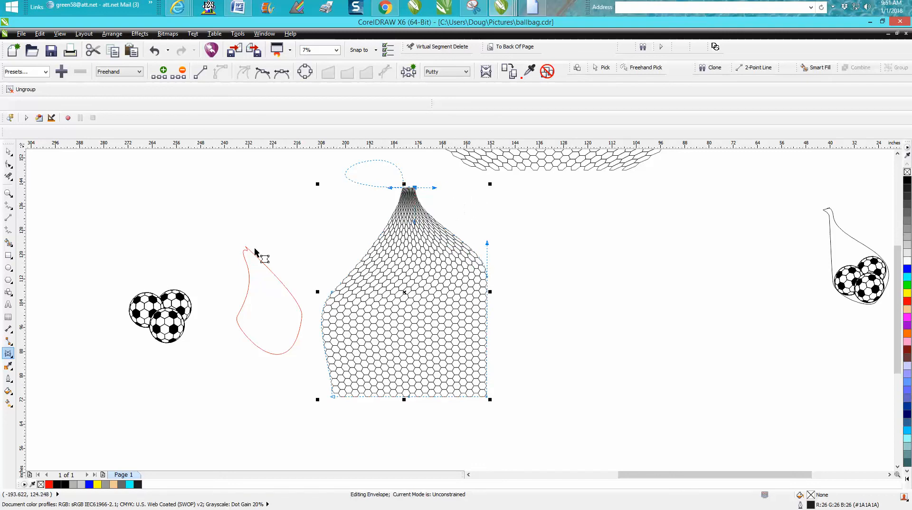
PowerClip the enveloped mesh inside the red bag outline
{"action": "left_click", "coordinate": [7, 152]}
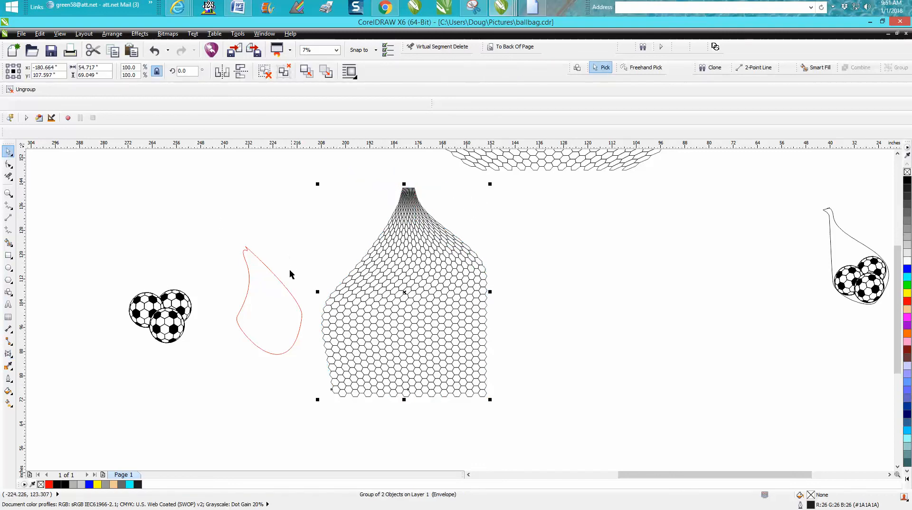
{"action": "left_click", "coordinate": [140, 33]}
{"action": "mouse_move", "coordinate": [179, 167]}
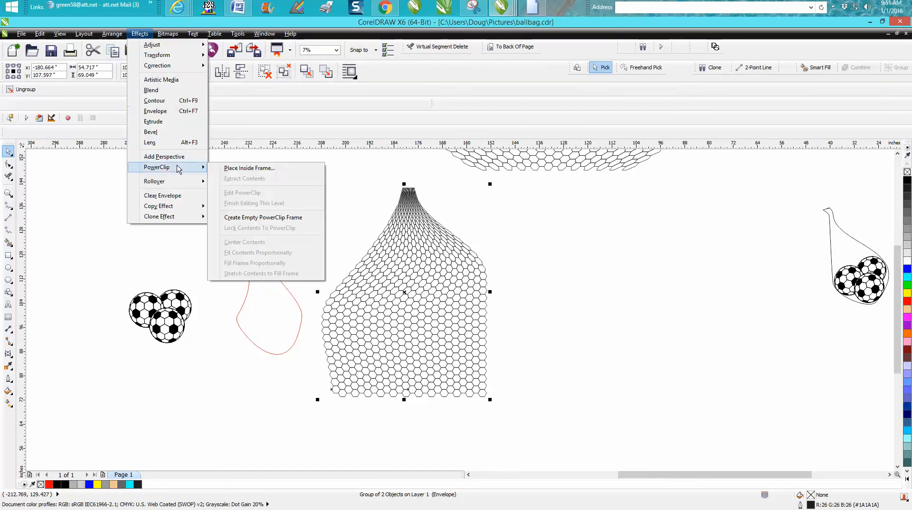
{"action": "left_click", "coordinate": [228, 169]}
{"action": "left_click", "coordinate": [264, 296]}
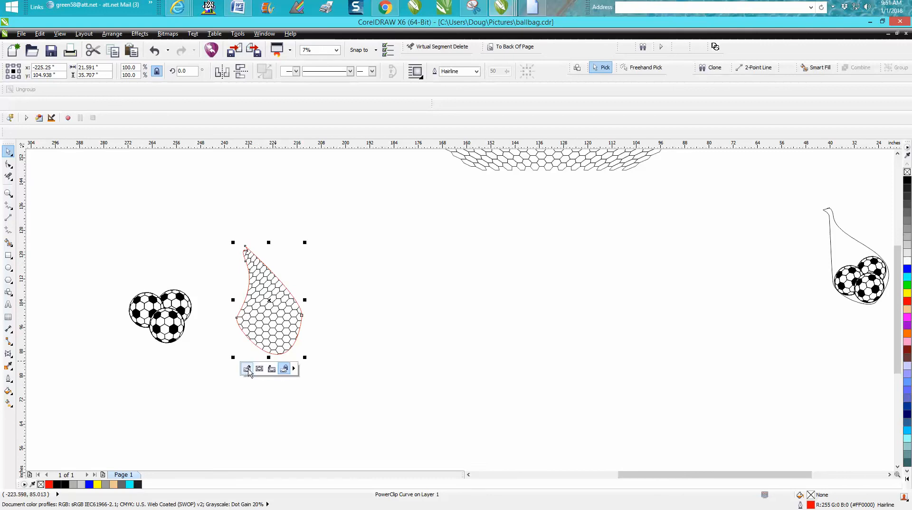
Edit the PowerClip contents, moving the mesh down and left so its narrow neck meets the bag's tip, and finish editing
{"action": "left_click", "coordinate": [248, 370]}
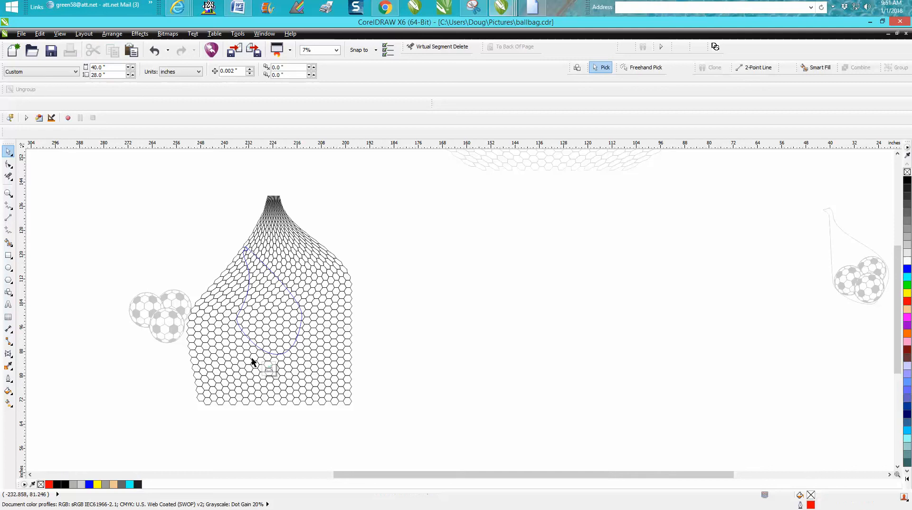
{"action": "left_click_drag", "start_coordinate": [309, 280], "coordinate": [271, 315]}
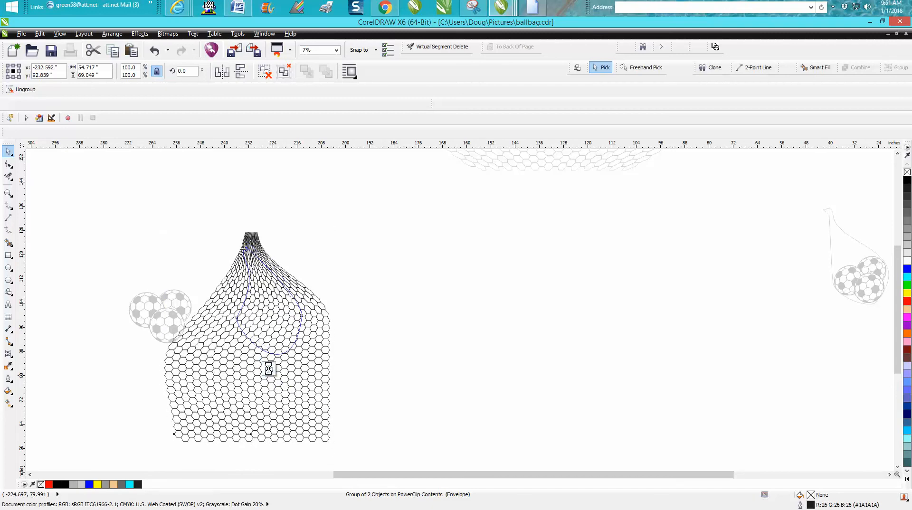
{"action": "left_click", "coordinate": [269, 370]}
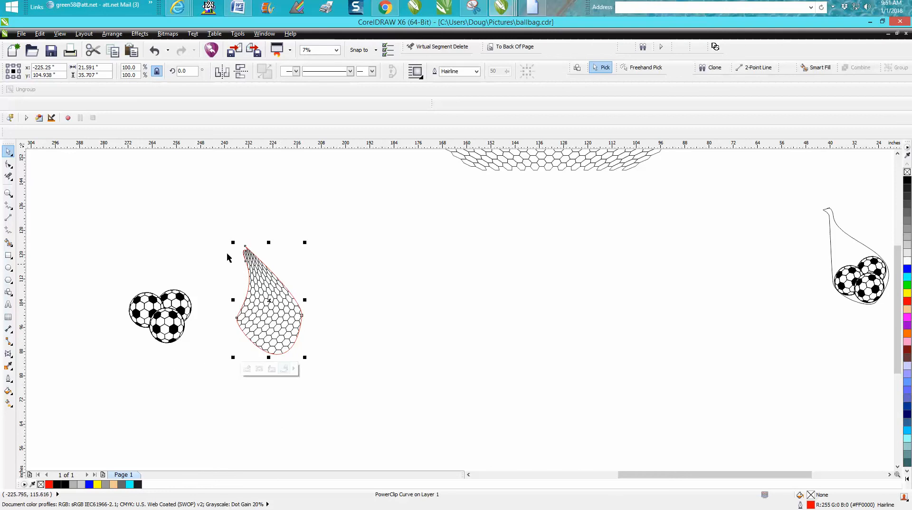
{"action": "left_click", "coordinate": [9, 177]}
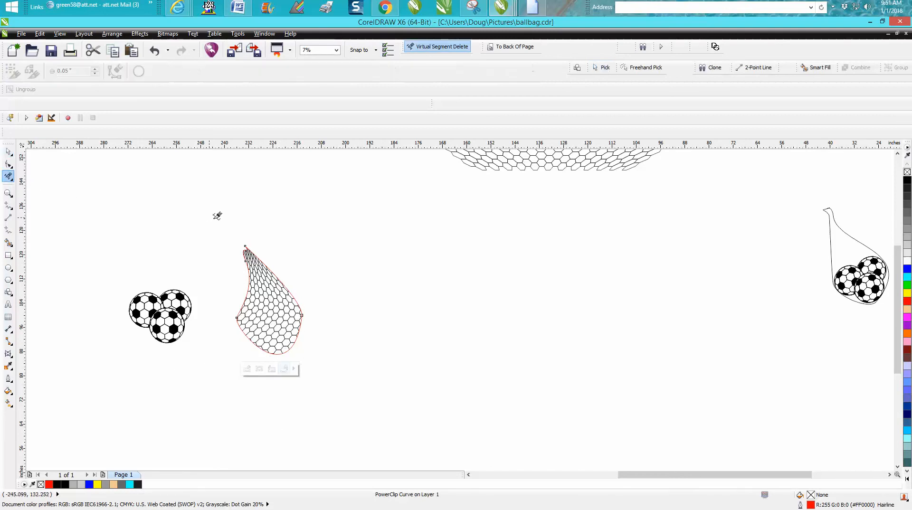
{"action": "left_click", "coordinate": [8, 152]}
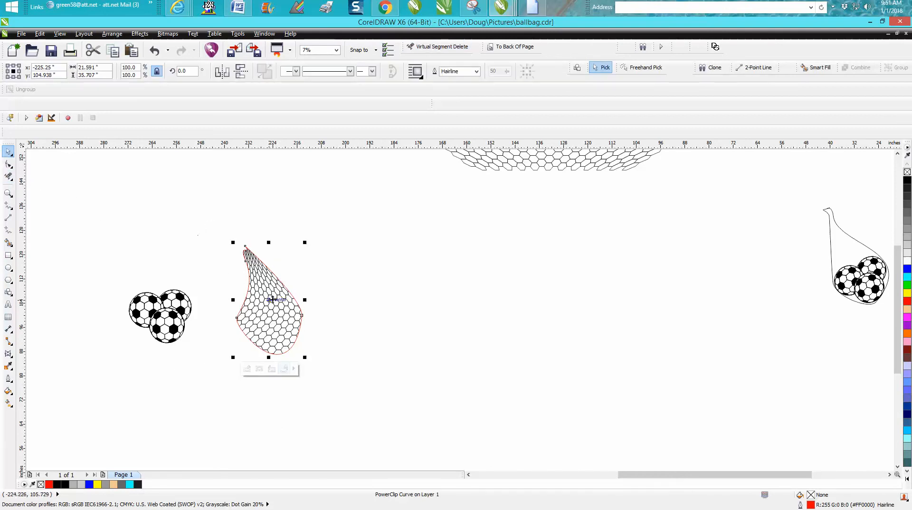
Move the three loose soccer balls together into the wide lower part of the mesh bag
{"action": "left_click_drag", "start_coordinate": [117, 271], "coordinate": [212, 356]}
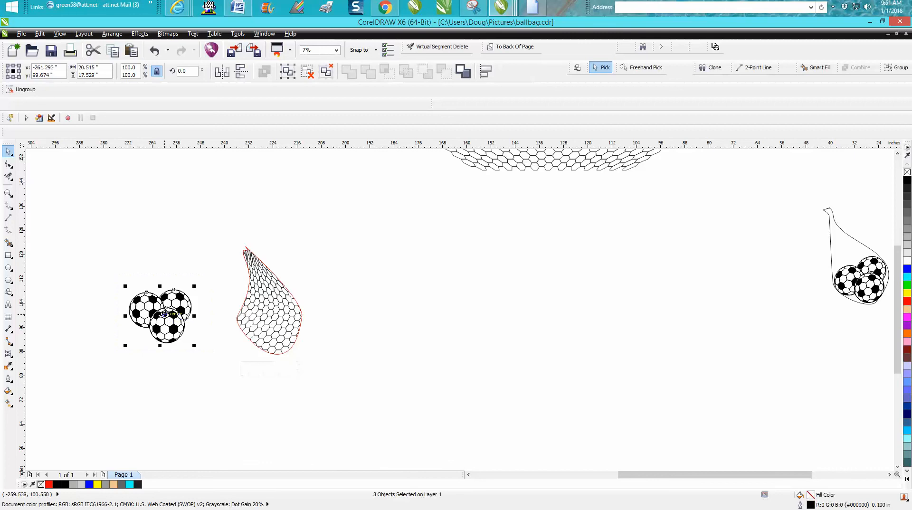
{"action": "left_click_drag", "start_coordinate": [164, 316], "coordinate": [275, 322]}
{"action": "left_click", "coordinate": [8, 194]}
{"action": "left_click_drag", "start_coordinate": [201, 277], "coordinate": [409, 393]}
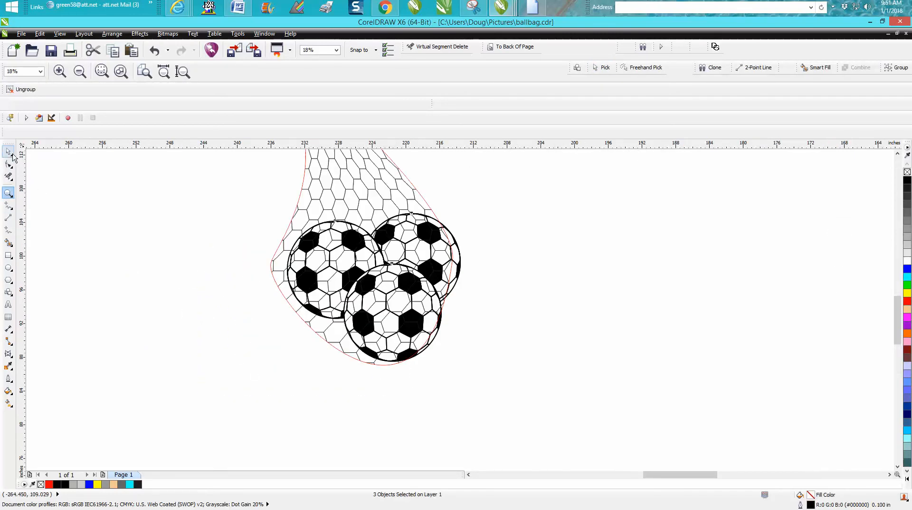
{"action": "left_click", "coordinate": [9, 152]}
{"action": "left_click_drag", "start_coordinate": [375, 284], "coordinate": [358, 281]}
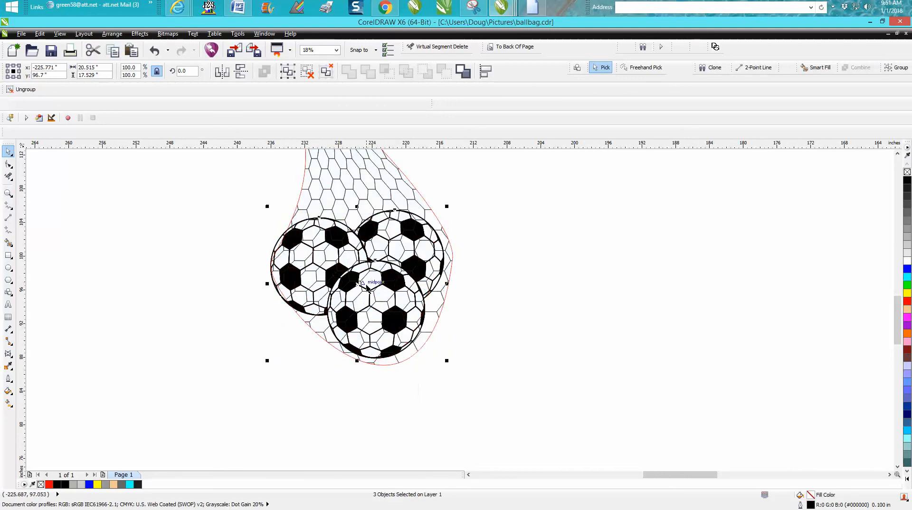
Set the nudge distance to 0.01 inch and nudge the three balls right and down to fit inside the bag outline
{"action": "left_click", "coordinate": [499, 315]}
{"action": "double_click", "coordinate": [232, 70]}
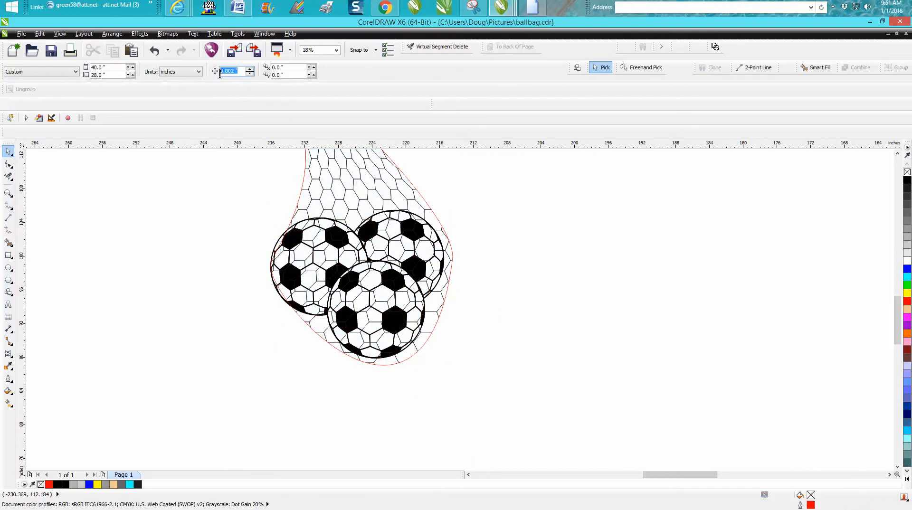
{"action": "key", "text": "BackSpace"}
{"action": "type", "text": ".01"}
{"action": "left_click_drag", "start_coordinate": [237, 191], "coordinate": [536, 351]}
{"action": "key", "text": "Right"}
{"action": "key", "text": "Right"}
{"action": "key", "text": "Right"}
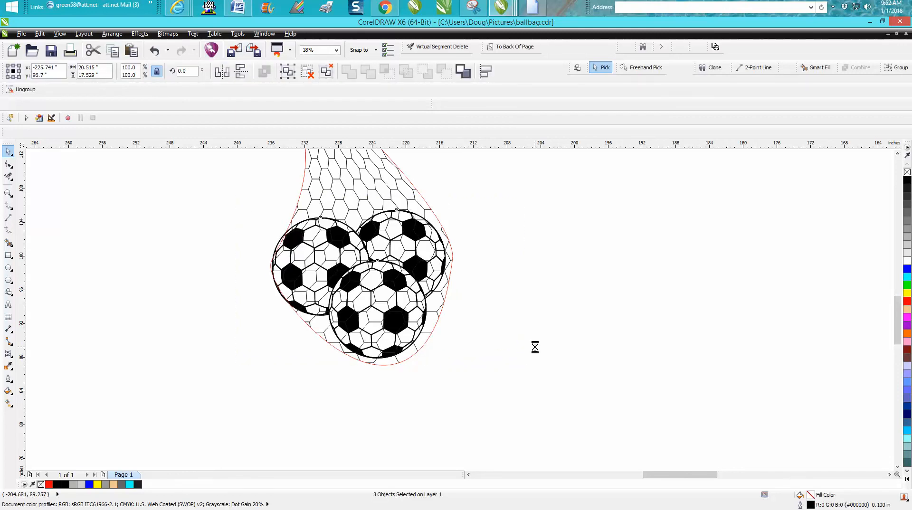
{"action": "key", "text": "Right"}
{"action": "key", "text": "Right"}
{"action": "key", "text": "Right"}
{"action": "key", "text": "Right"}
{"action": "key", "text": "Right"}
{"action": "key", "text": "Right"}
{"action": "key", "text": "Right"}
{"action": "key", "text": "Right"}
{"action": "key", "text": "Right"}
{"action": "key", "text": "Right"}
{"action": "key", "text": "Right"}
{"action": "key", "text": "Right"}
{"action": "key", "text": "Right"}
{"action": "key", "text": "Right"}
{"action": "key", "text": "Right"}
{"action": "key", "text": "Right"}
{"action": "key", "text": "Right"}
{"action": "key", "text": "Right"}
{"action": "key", "text": "Right"}
{"action": "key", "text": "Right"}
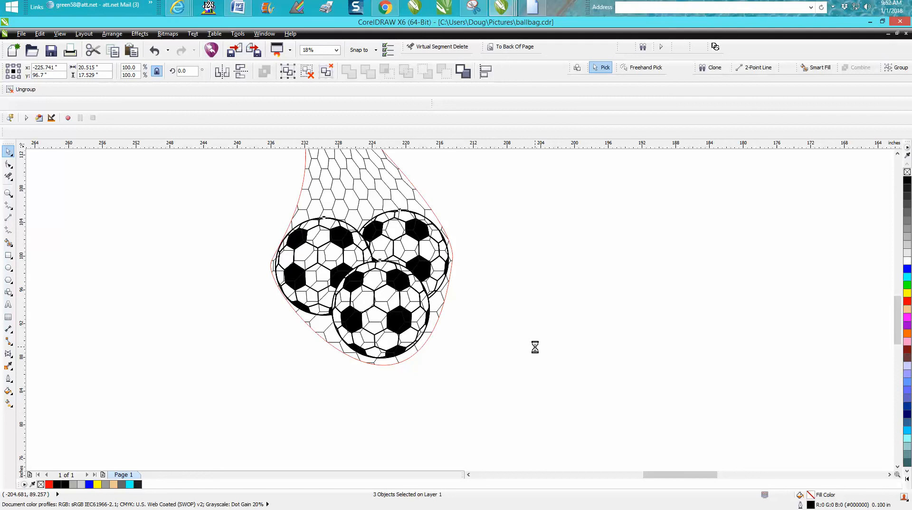
{"action": "key", "text": "Down"}
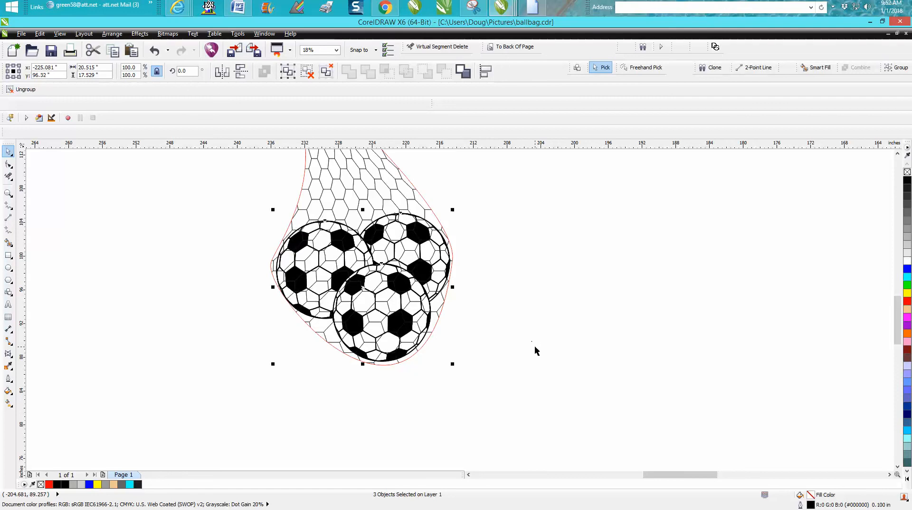
Give the bag's red PowerClip outline a 0.1 in width and black color
{"action": "scroll", "coordinate": [568, 340], "scroll_direction": "down", "scroll_amount": 1}
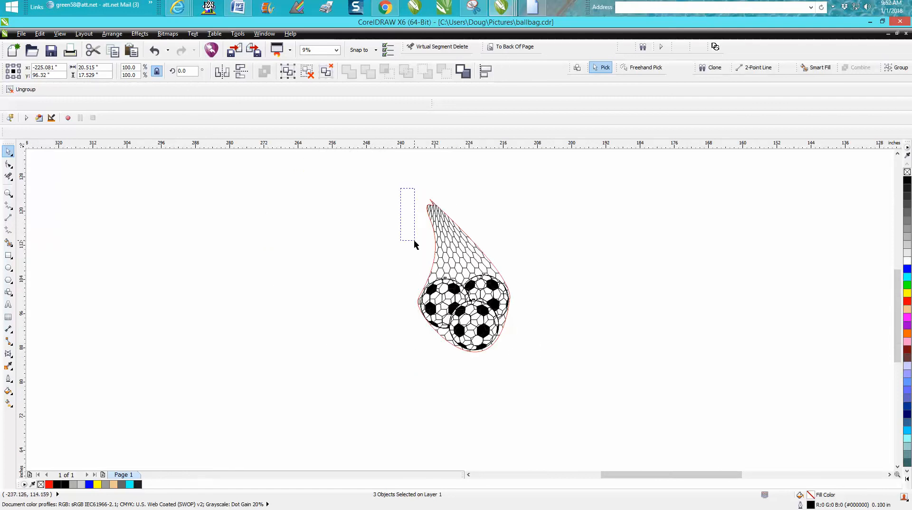
{"action": "left_click_drag", "start_coordinate": [413, 235], "coordinate": [418, 237]}
{"action": "left_click", "coordinate": [441, 237]}
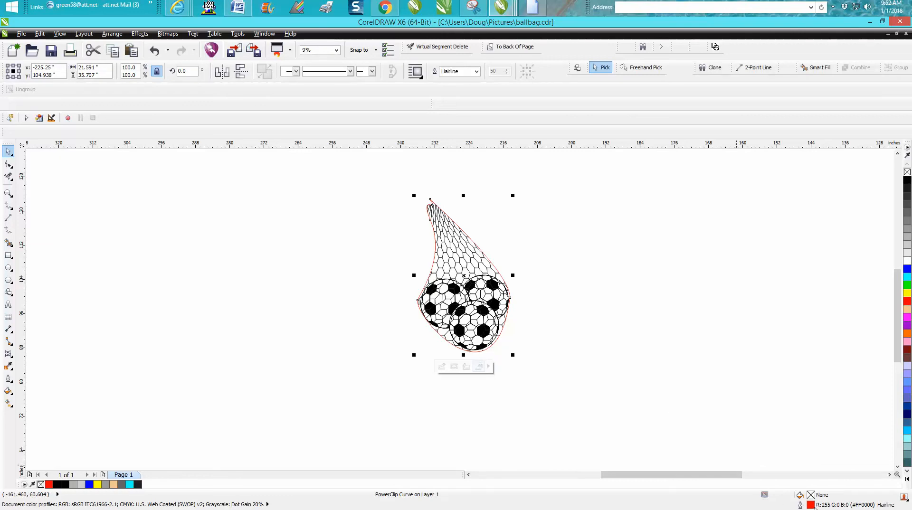
{"action": "double_click", "coordinate": [811, 505]}
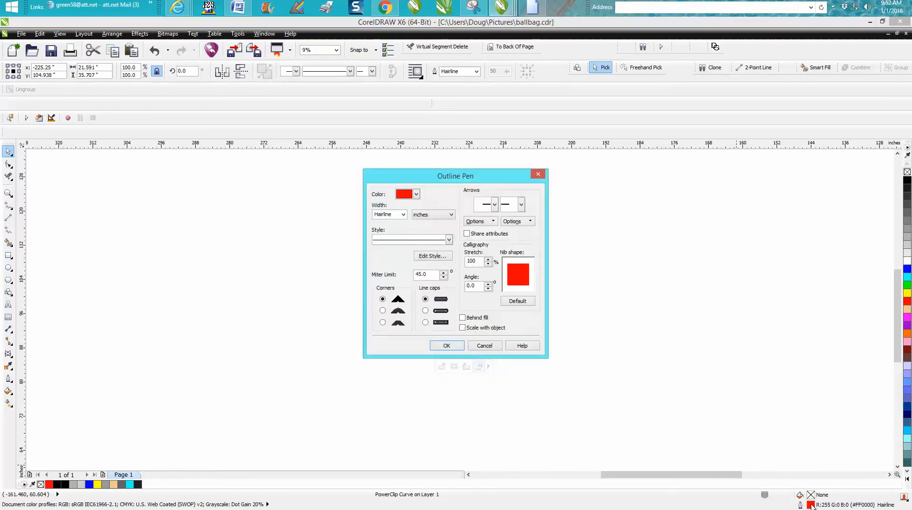
{"action": "left_click", "coordinate": [403, 214]}
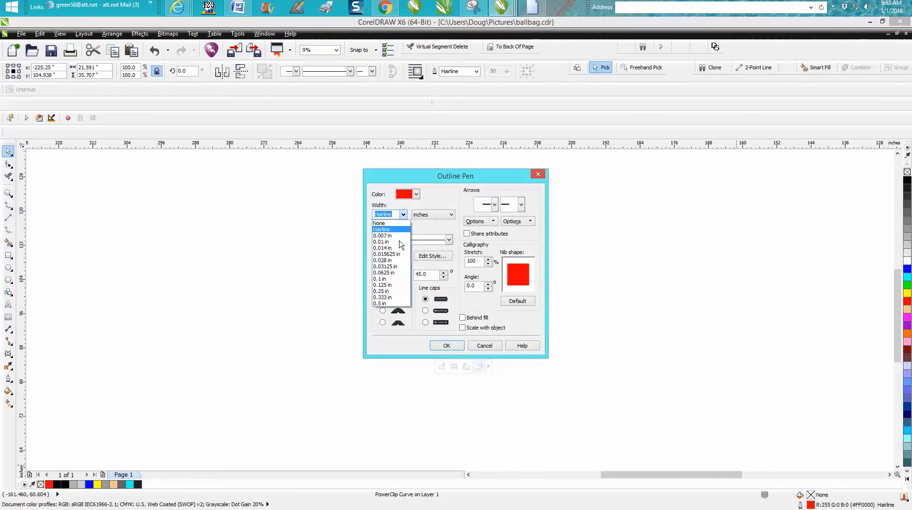
{"action": "left_click", "coordinate": [388, 280]}
{"action": "left_click", "coordinate": [417, 195]}
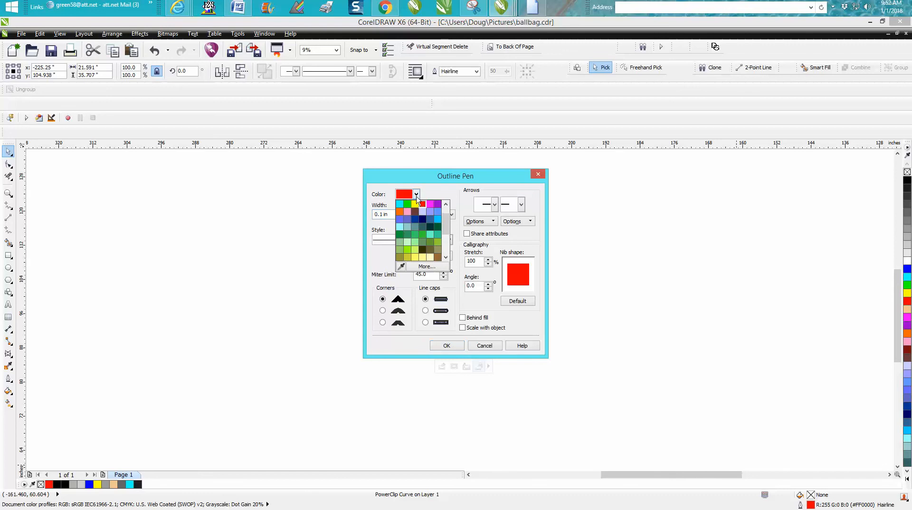
{"action": "left_click", "coordinate": [400, 204]}
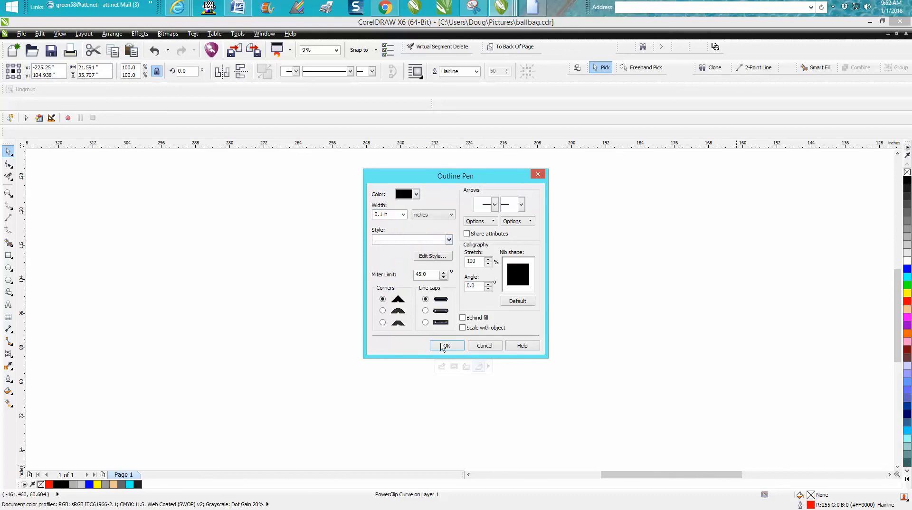
{"action": "left_click", "coordinate": [447, 346]}
{"action": "left_click", "coordinate": [350, 335]}
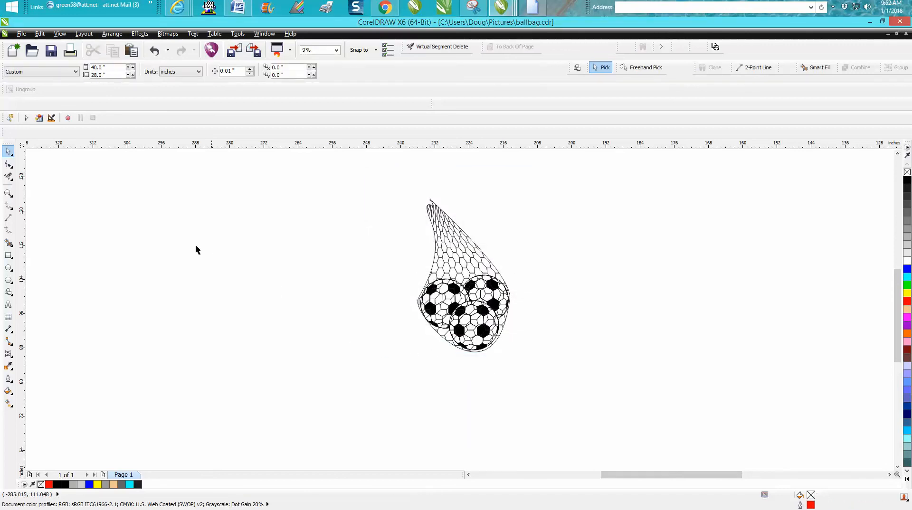
Examine the finished ball bag and compare it with the bag carried by the father-and-son silhouette
{"action": "left_click", "coordinate": [9, 193]}
{"action": "left_click_drag", "start_coordinate": [392, 194], "coordinate": [546, 372]}
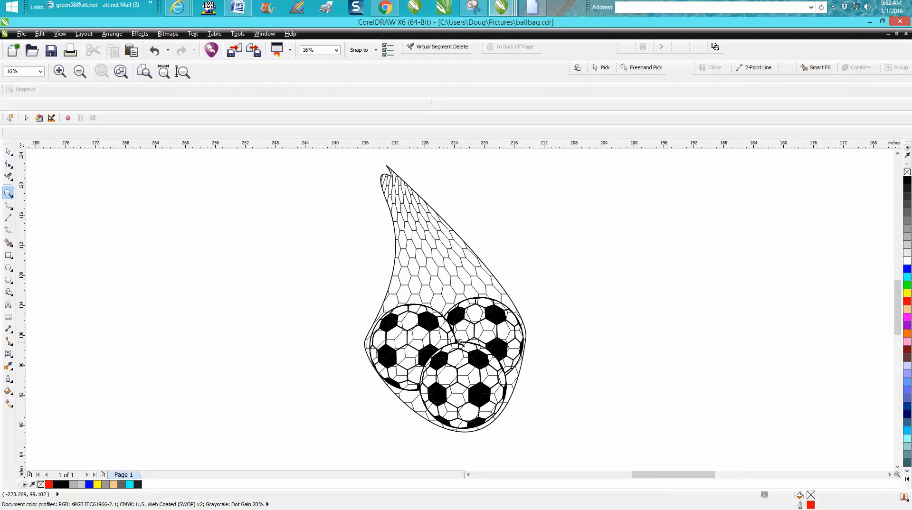
{"action": "scroll", "coordinate": [460, 342], "scroll_direction": "down", "scroll_amount": 2}
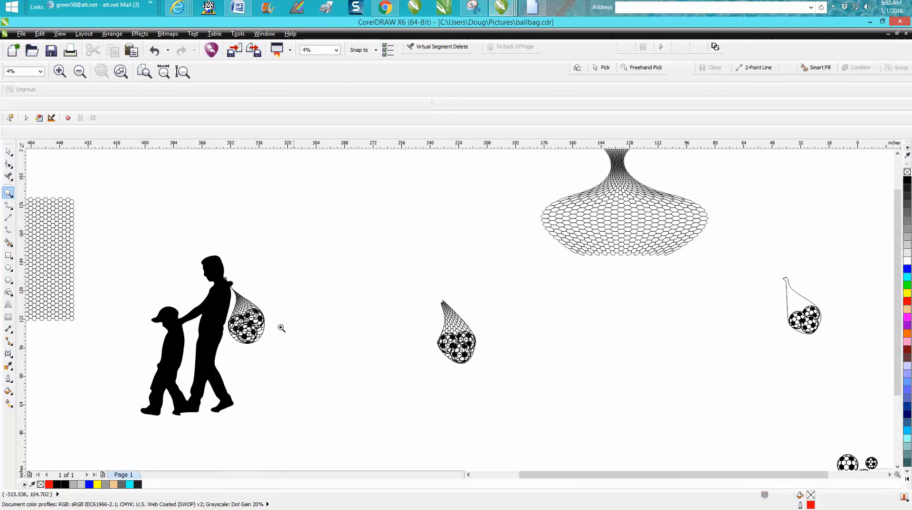
{"action": "left_click_drag", "start_coordinate": [220, 275], "coordinate": [301, 374]}
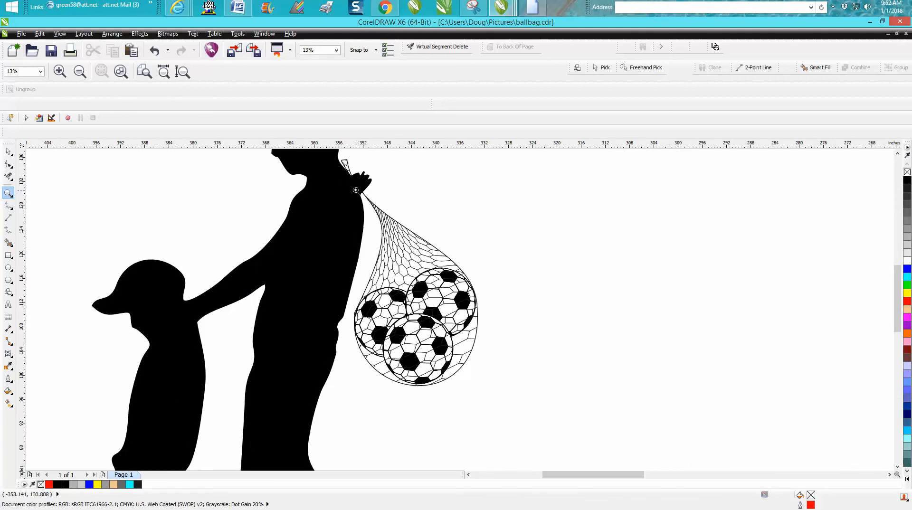
{"action": "right_click", "coordinate": [356, 190]}
{"action": "right_click", "coordinate": [482, 291]}
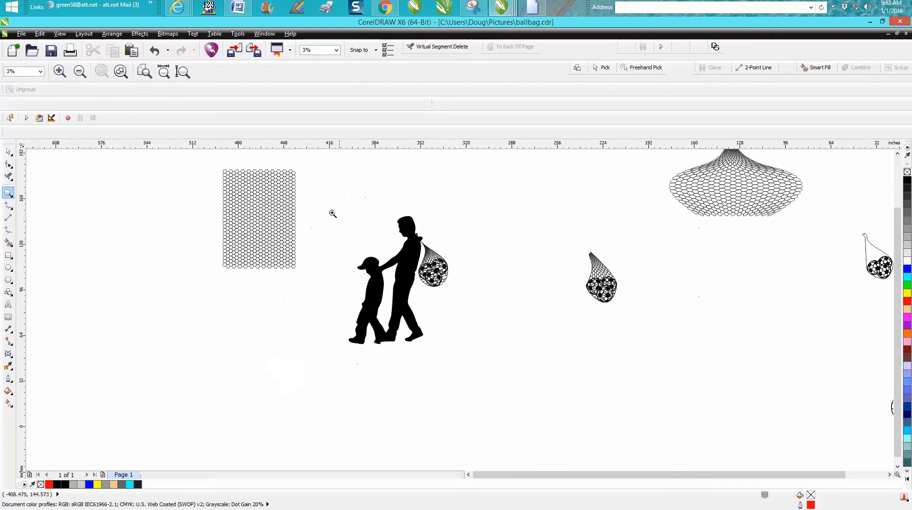
{"action": "left_click_drag", "start_coordinate": [349, 292], "coordinate": [469, 356]}
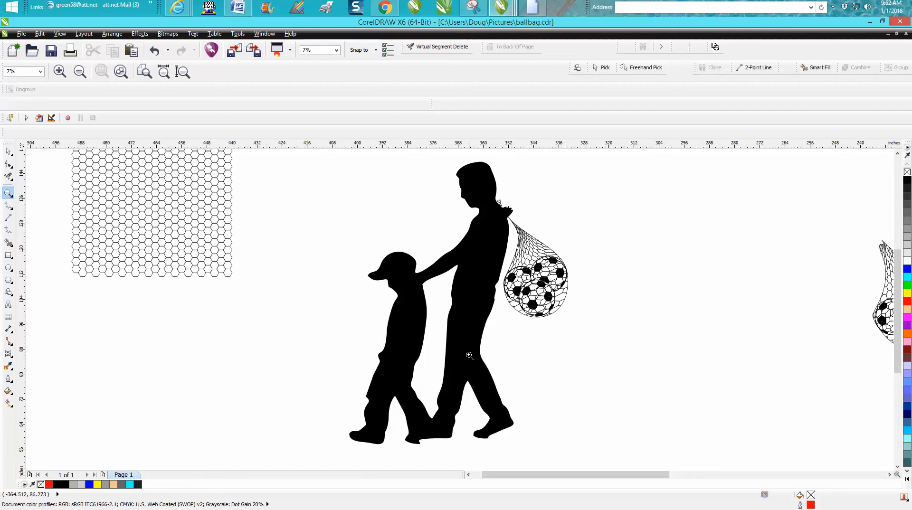